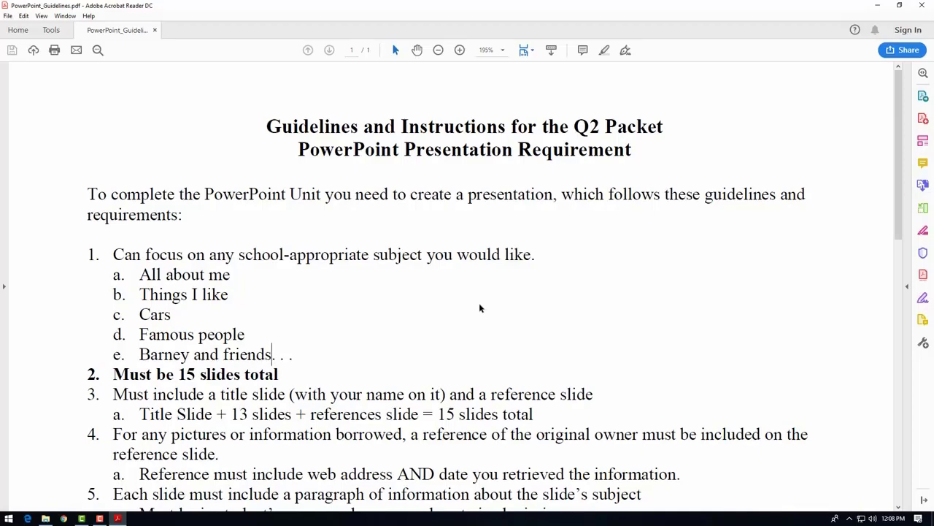
Step: Review the PDF guidelines on slide count, references with web address and date, paragraphs per slide, hyperlinks, animations and sounds
{"action": "scroll", "coordinate": [479, 303], "scroll_direction": "down", "scroll_amount": 3}
{"action": "left_click_drag", "start_coordinate": [87, 211], "coordinate": [539, 250]}
{"action": "left_click", "coordinate": [535, 250]}
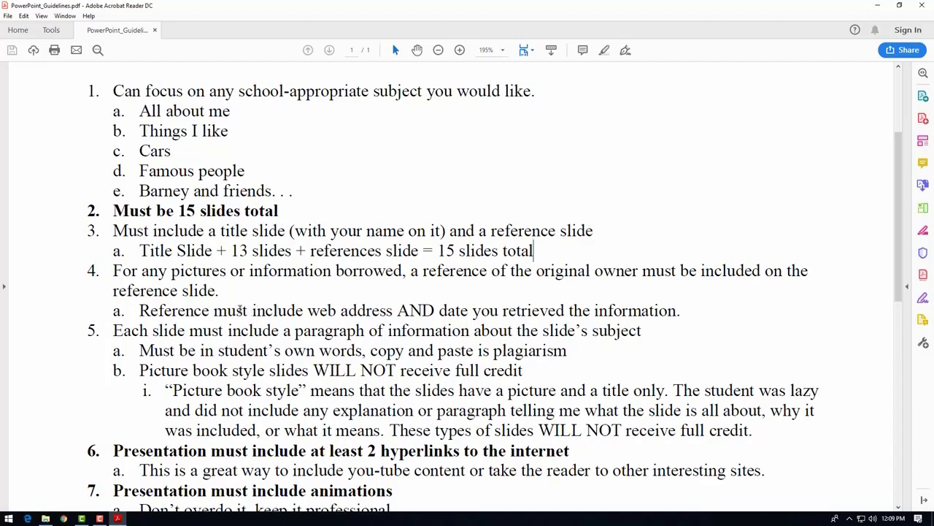
{"action": "left_click_drag", "start_coordinate": [306, 310], "coordinate": [677, 310]}
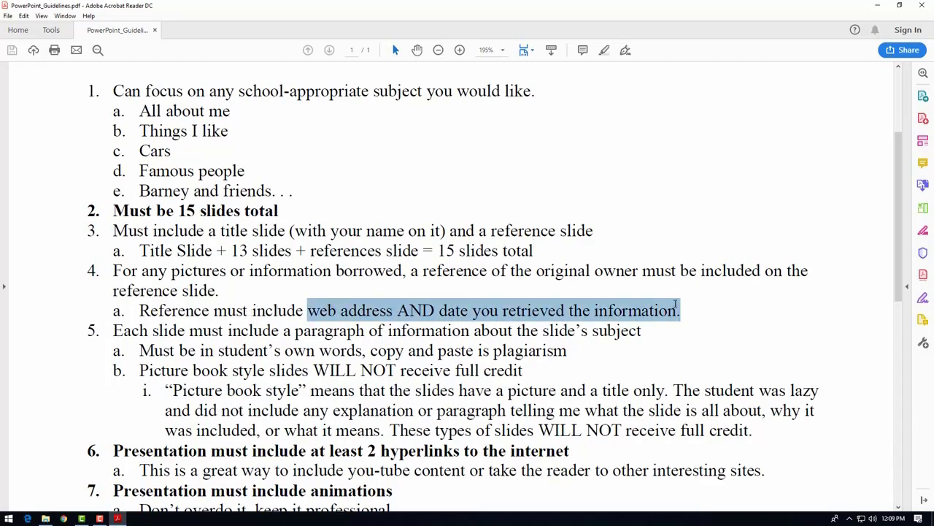
{"action": "left_click_drag", "start_coordinate": [141, 310], "coordinate": [430, 310]}
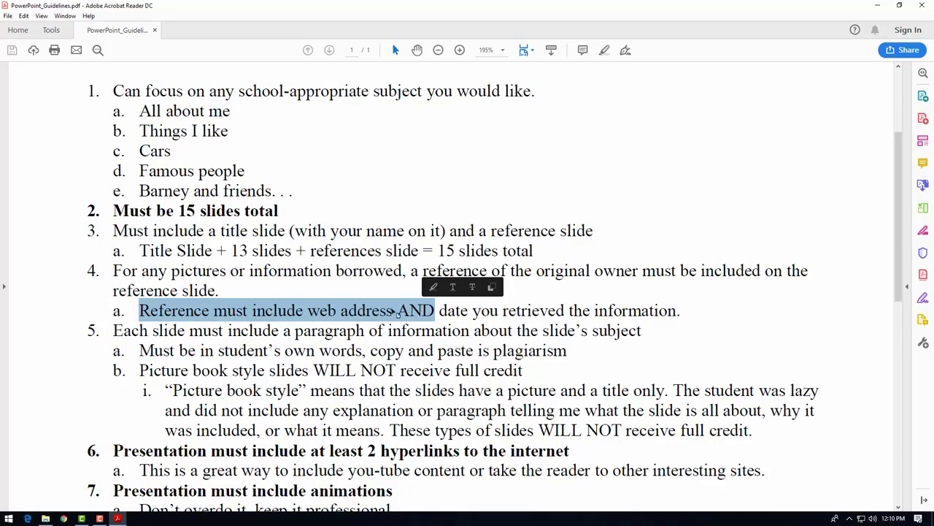
{"action": "left_click", "coordinate": [268, 314]}
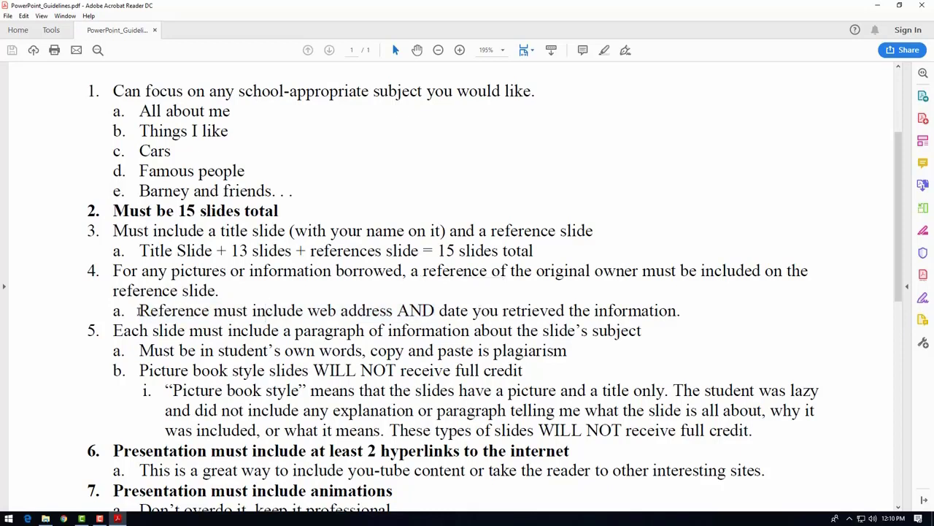
{"action": "left_click_drag", "start_coordinate": [139, 310], "coordinate": [393, 308]}
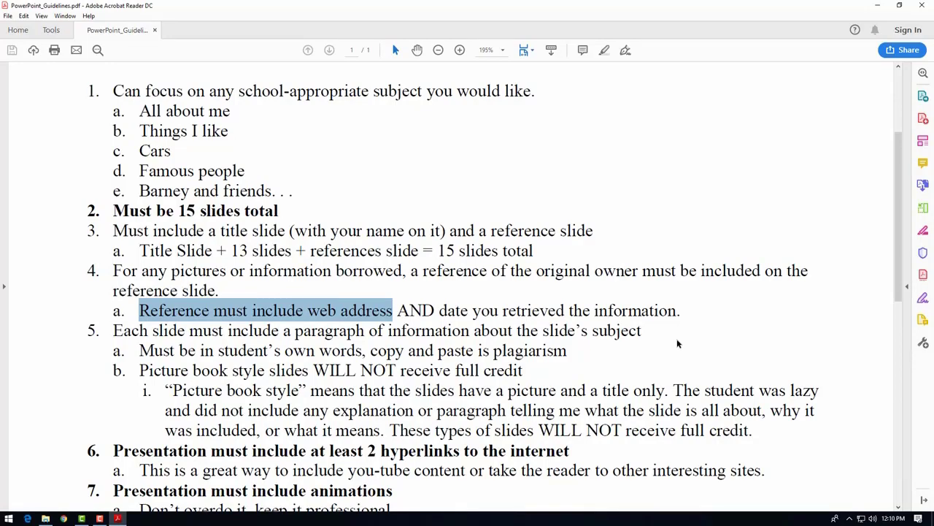
{"action": "scroll", "coordinate": [677, 343], "scroll_direction": "down", "scroll_amount": 3}
{"action": "left_click_drag", "start_coordinate": [86, 237], "coordinate": [757, 344]}
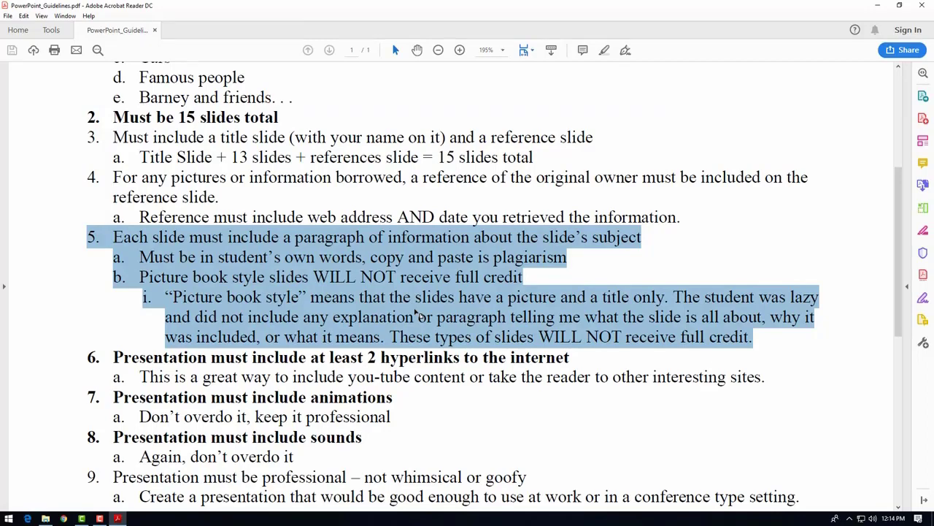
{"action": "left_click_drag", "start_coordinate": [87, 350], "coordinate": [295, 456]}
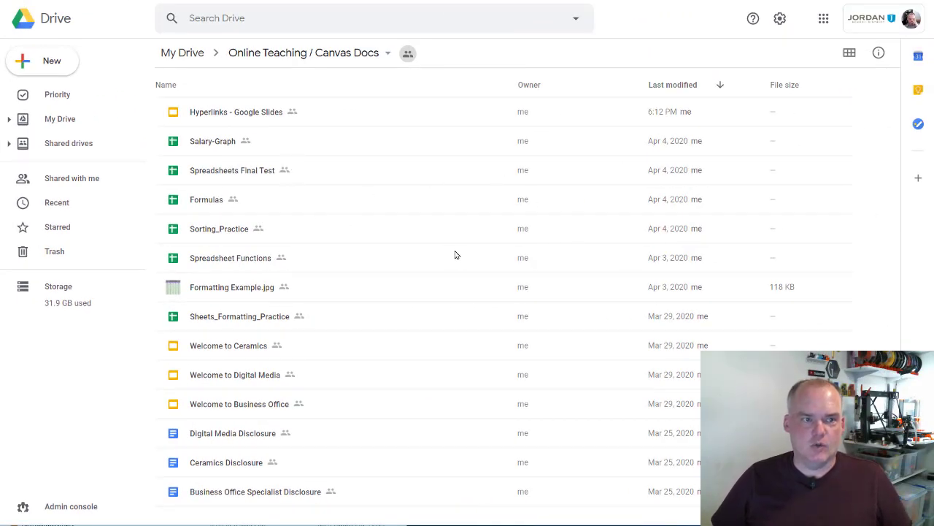
Step: In Google Drive, create a new Google Slides presentation in the shared Online Teaching / Canvas Docs folder
{"action": "left_click", "coordinate": [47, 60]}
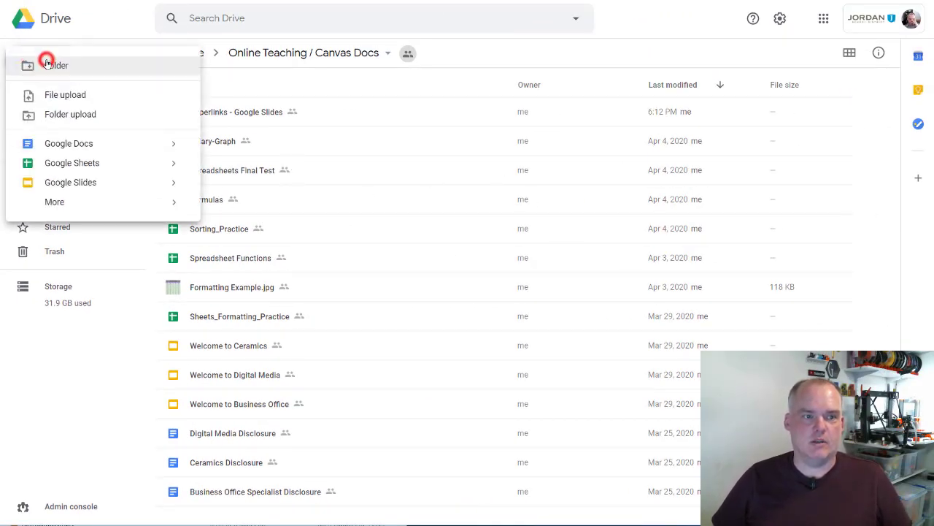
{"action": "left_click", "coordinate": [76, 185]}
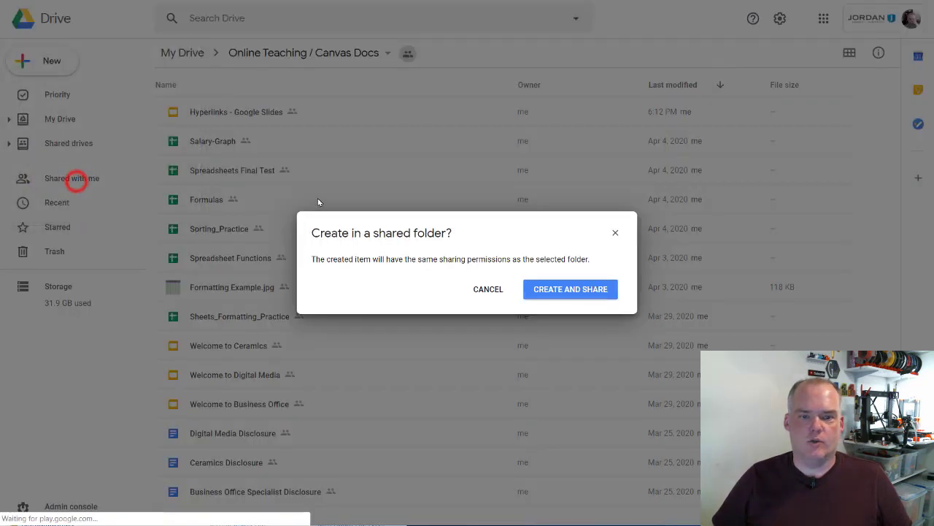
{"action": "left_click", "coordinate": [565, 287]}
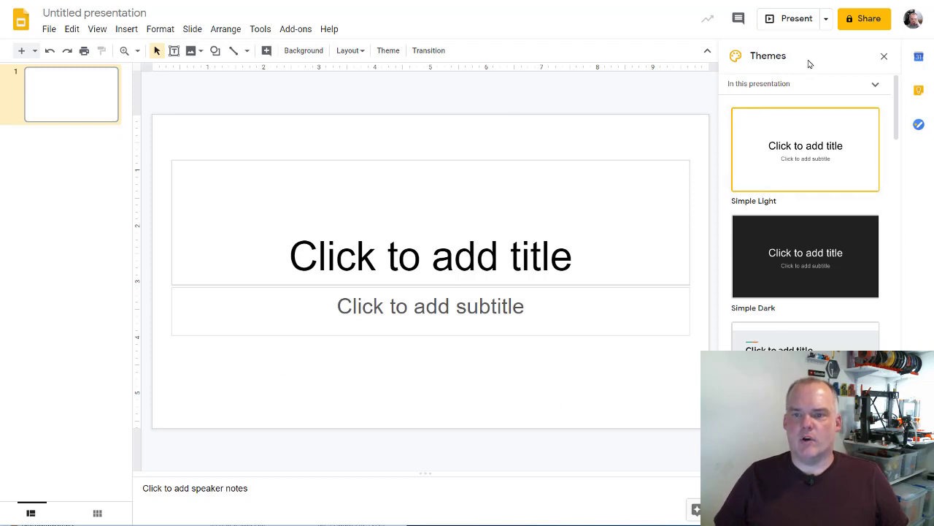
Step: Try the theme with the orange title and teal lines that follows Blue & Gold
{"action": "left_click_drag", "start_coordinate": [895, 102], "coordinate": [903, 421]}
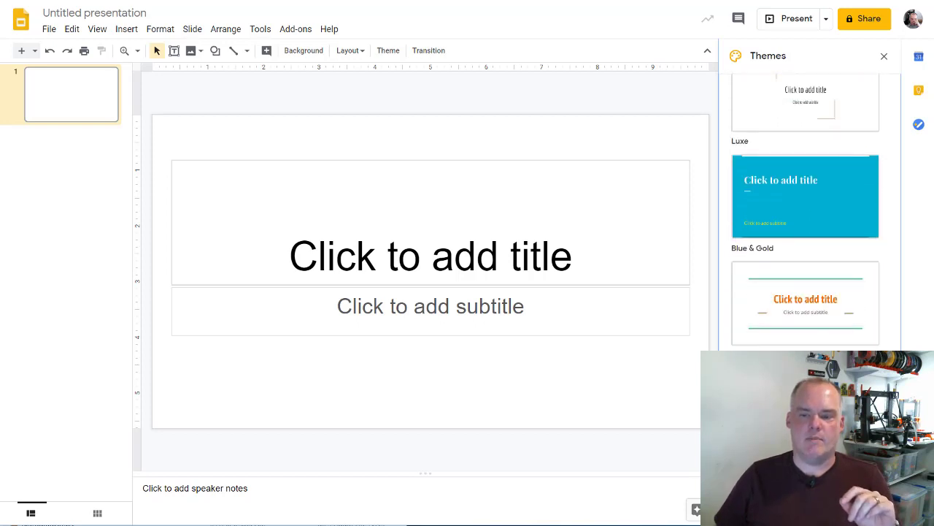
{"action": "left_click", "coordinate": [785, 298]}
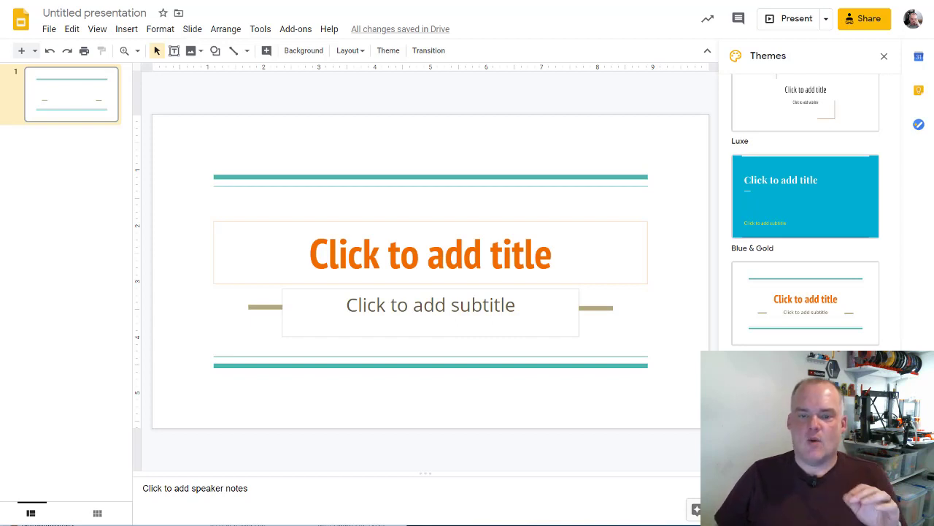
Step: Apply the Simple Light theme to the presentation and close the theme chooser
{"action": "scroll", "coordinate": [901, 104], "scroll_direction": "up", "scroll_amount": 15}
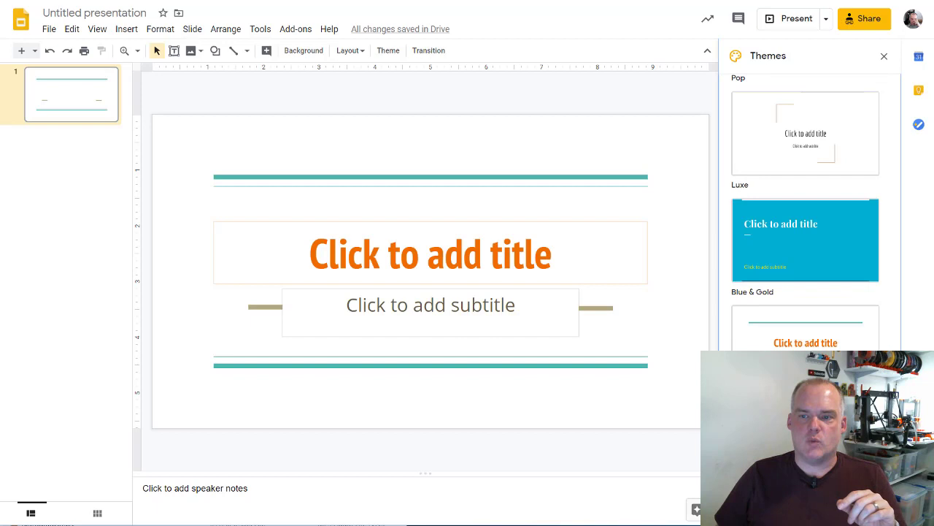
{"action": "scroll", "coordinate": [901, 105], "scroll_direction": "up", "scroll_amount": 3}
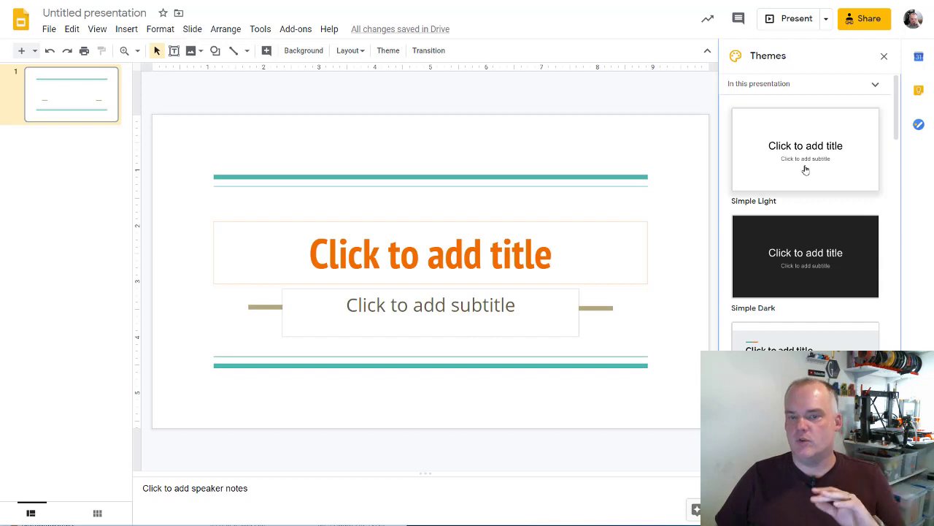
{"action": "left_click", "coordinate": [838, 145]}
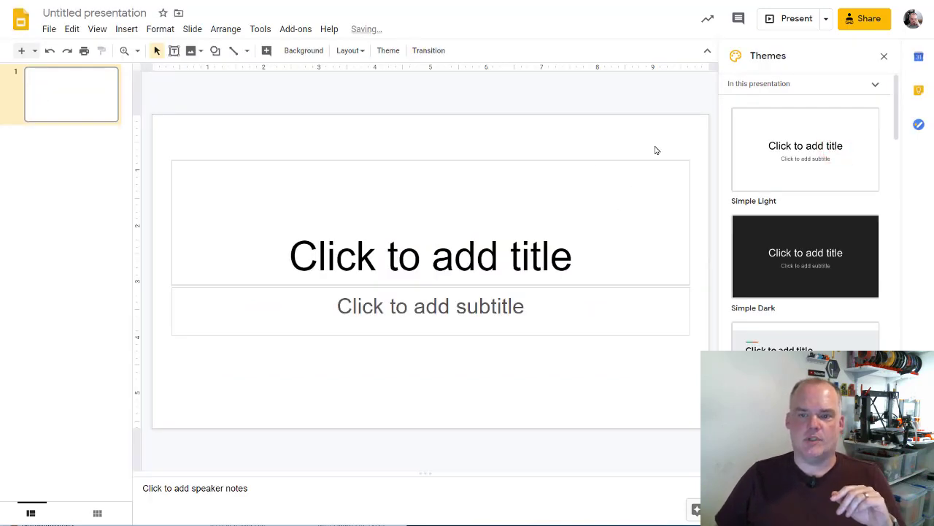
{"action": "key", "text": "Escape"}
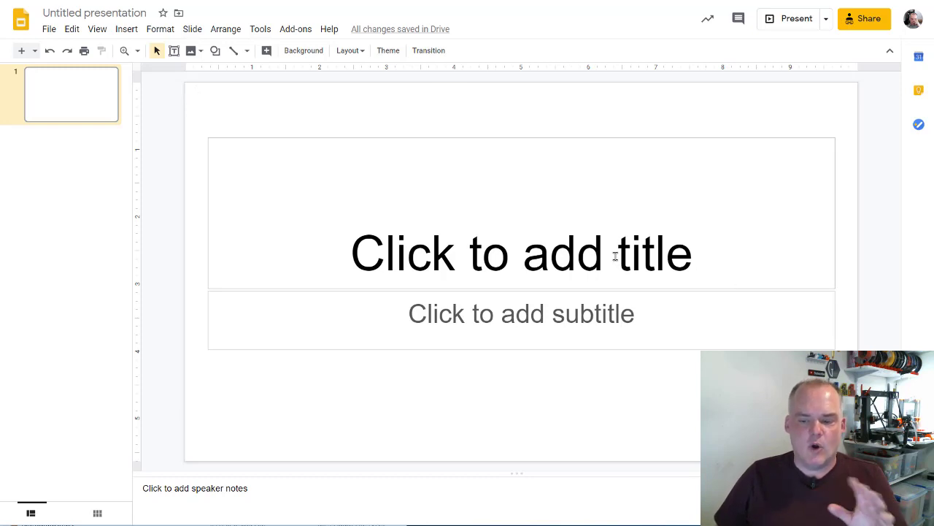
Step: Enter "Dogs" as the title on the first slide
{"action": "left_click", "coordinate": [661, 255]}
{"action": "type", "text": "D"}
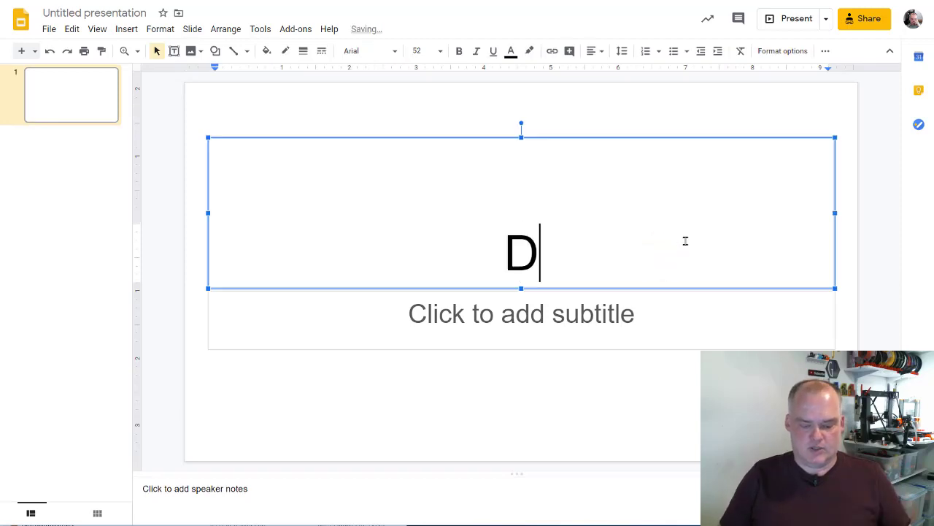
{"action": "type", "text": "ogs"}
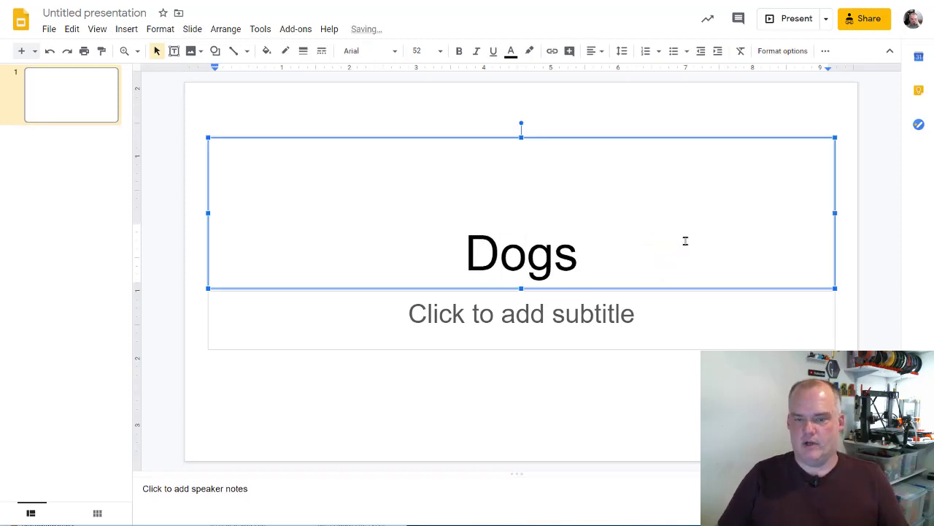
{"action": "key", "text": "BackSpace"}
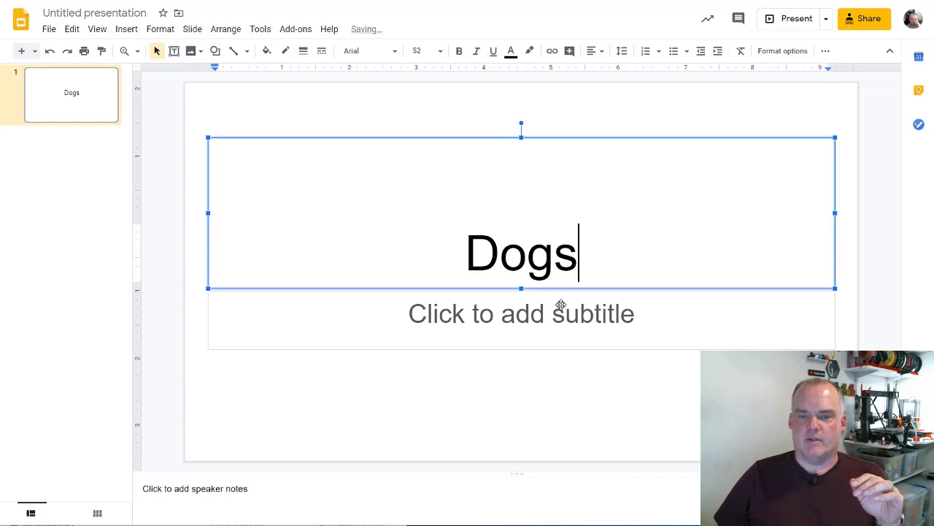
Step: Enter "By" followed by the author's full name as the subtitle of the title slide, and deselect the text boxes
{"action": "left_click", "coordinate": [598, 318]}
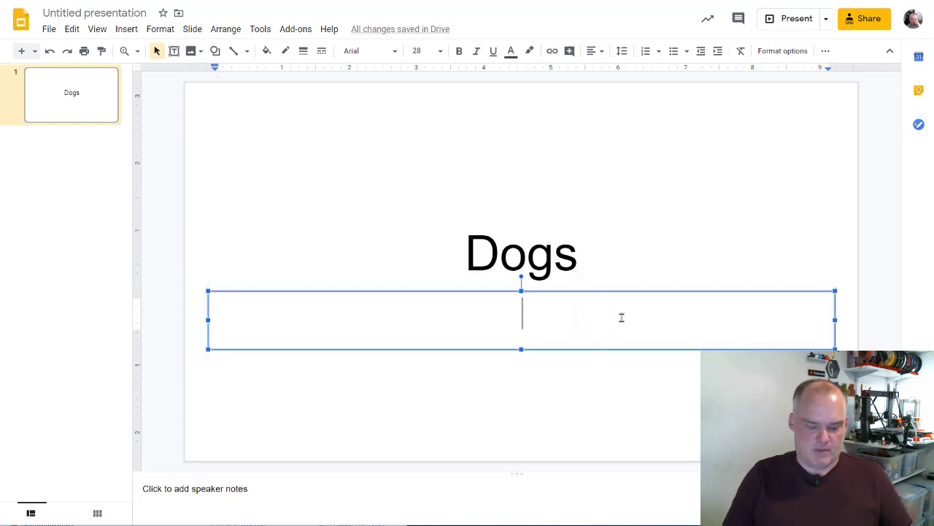
{"action": "type", "text": "By B"}
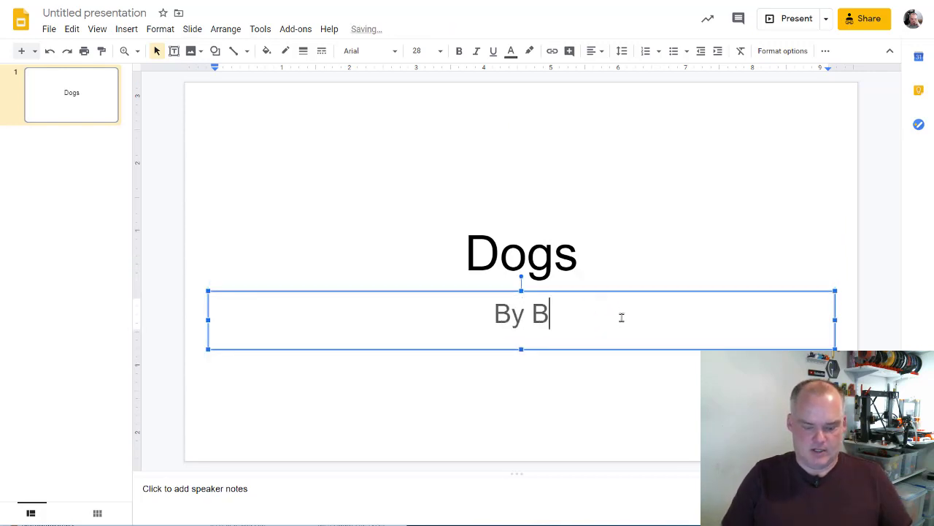
{"action": "type", "text": "ob Banana"}
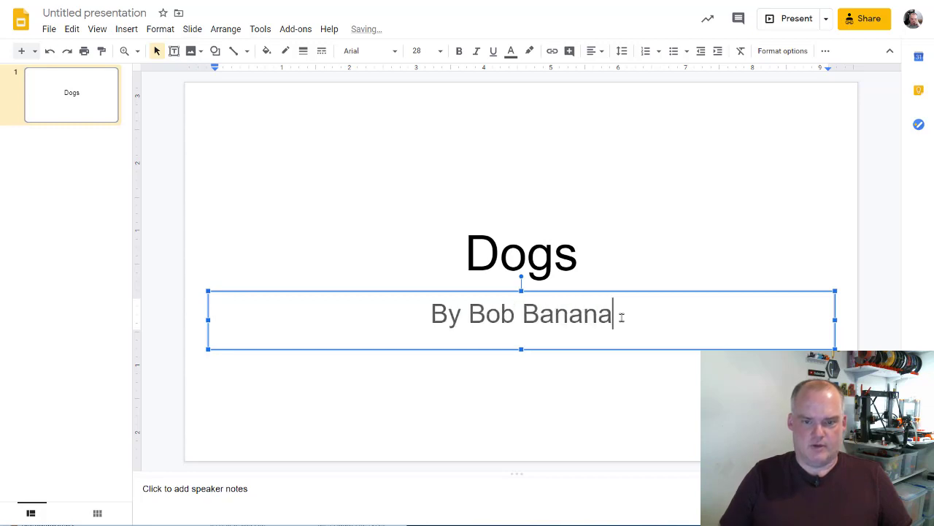
{"action": "left_click", "coordinate": [615, 251]}
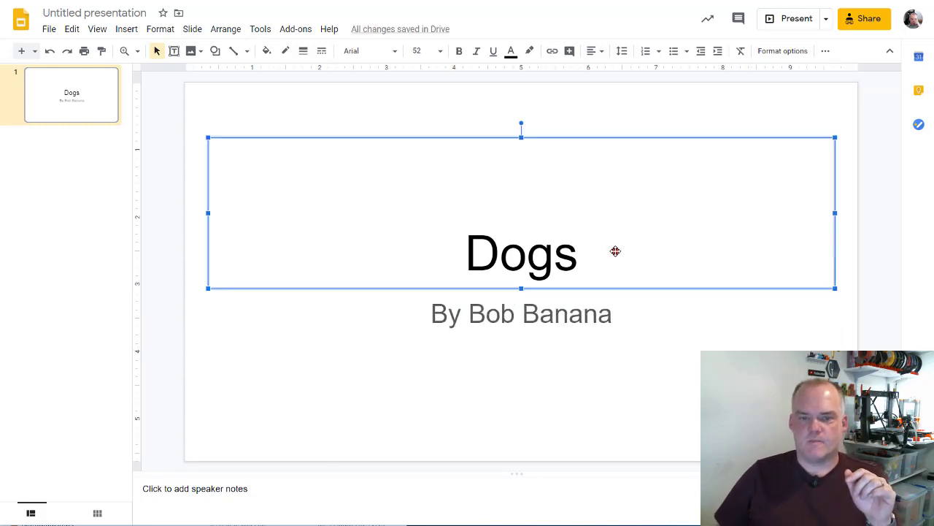
{"action": "left_click", "coordinate": [834, 350]}
{"action": "left_click", "coordinate": [847, 271]}
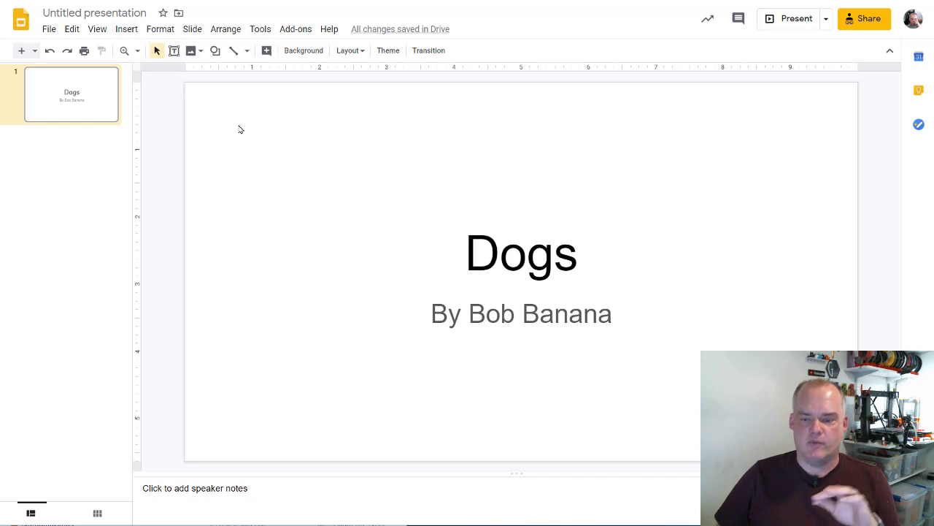
Step: Add a second slide with the title "References" and place the cursor in its body text
{"action": "left_click", "coordinate": [21, 51]}
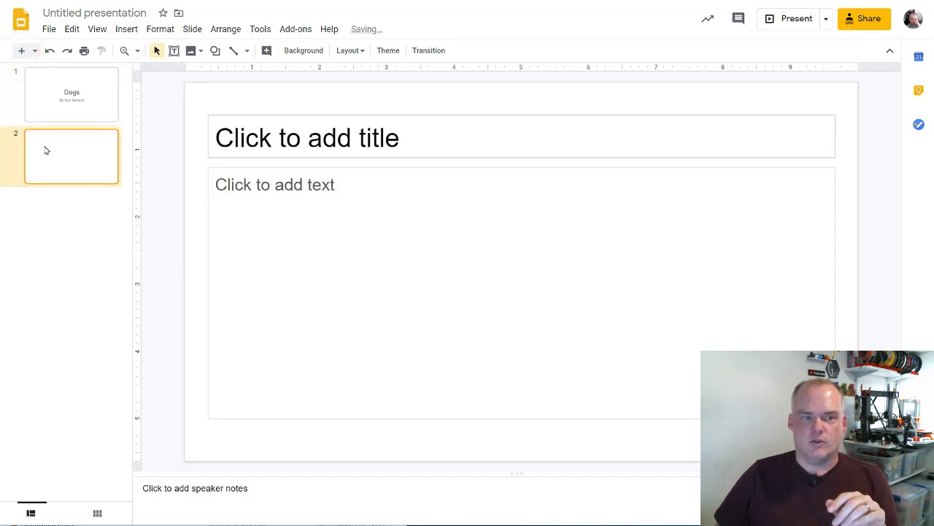
{"action": "left_click", "coordinate": [418, 136]}
{"action": "type", "text": "Ref"}
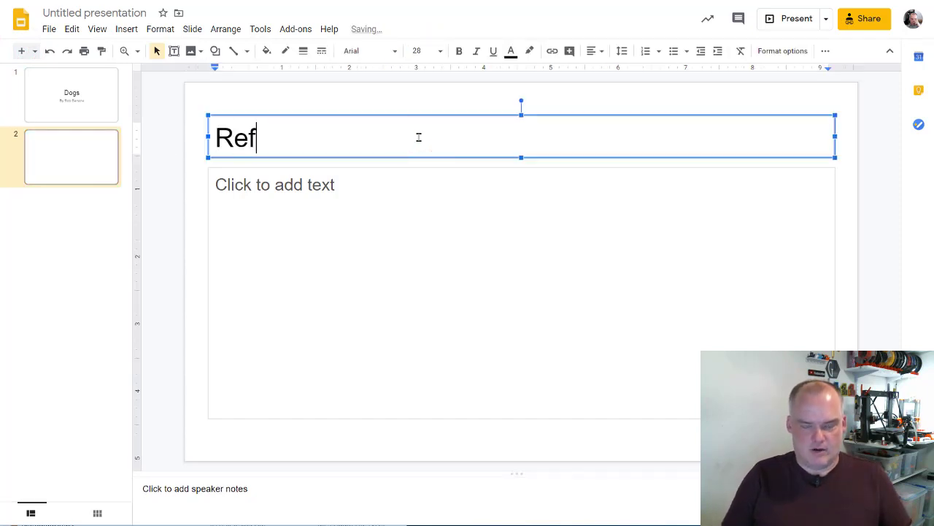
{"action": "type", "text": "en"}
{"action": "type", "text": "ences"}
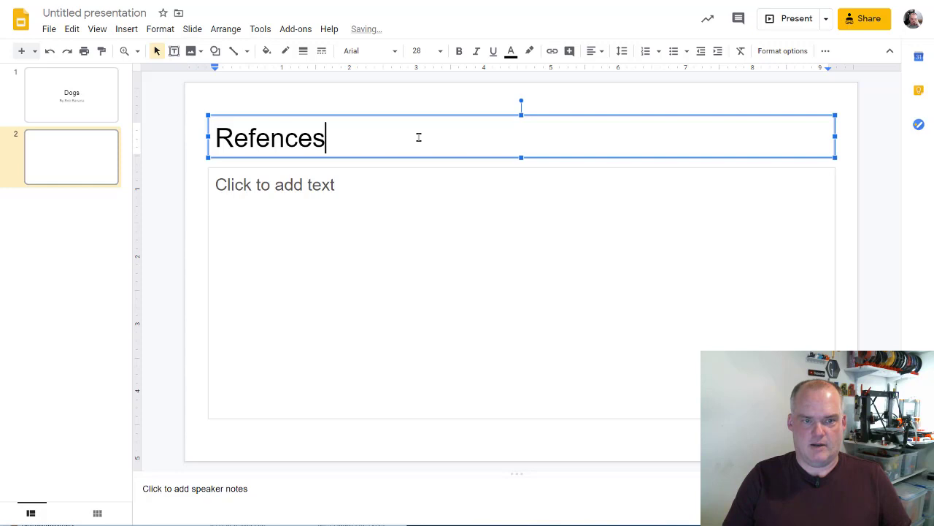
{"action": "left_click", "coordinate": [517, 211]}
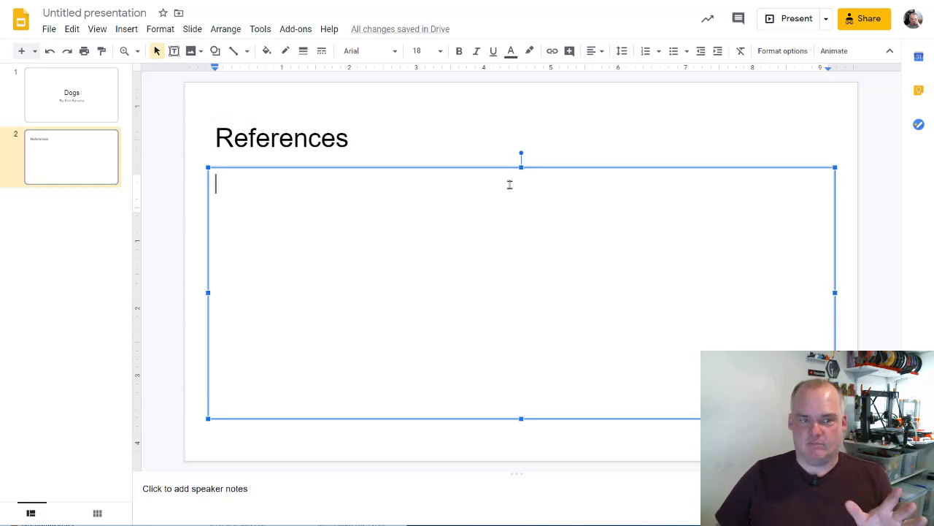
Step: Select the title slide and open its background settings
{"action": "left_click", "coordinate": [103, 80]}
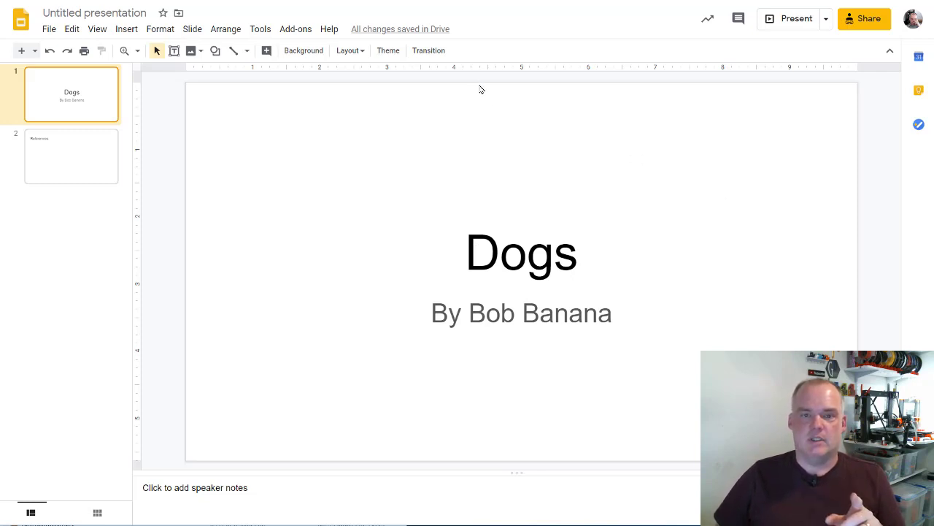
{"action": "left_click", "coordinate": [516, 100]}
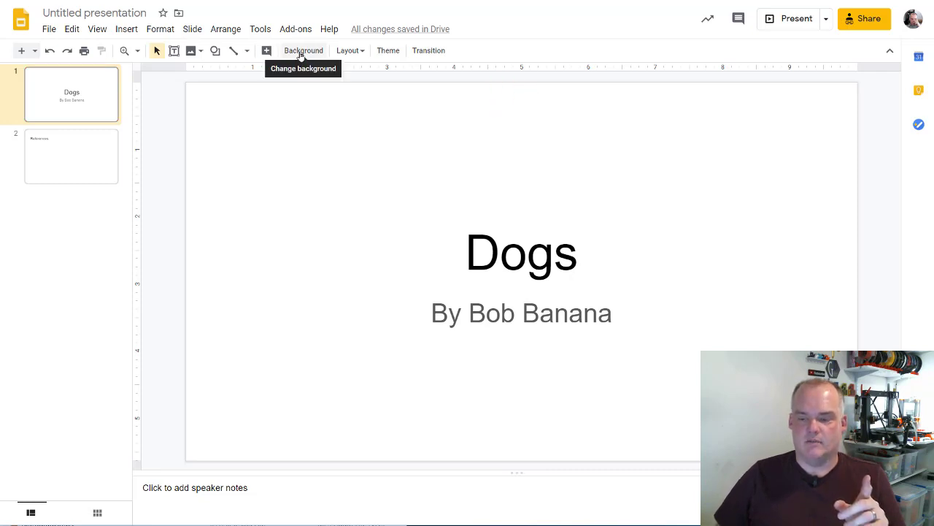
{"action": "right_click", "coordinate": [455, 95]}
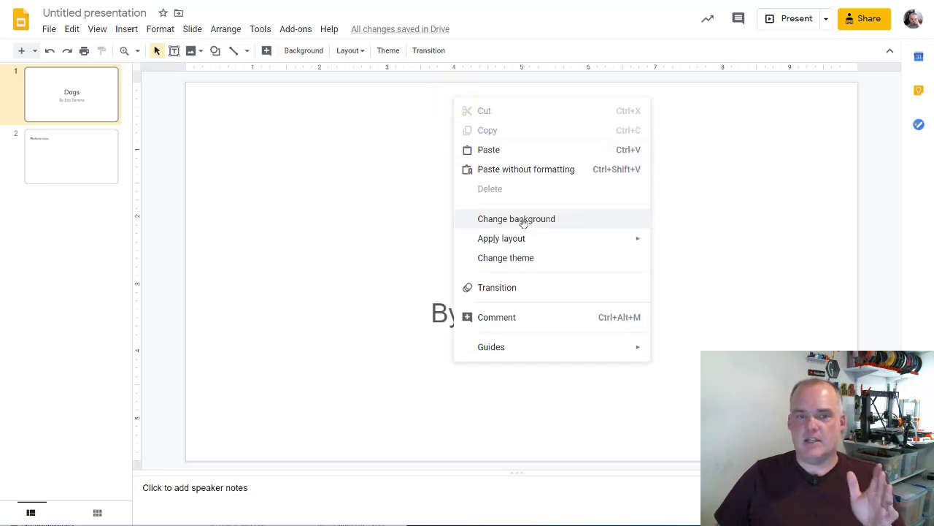
{"action": "left_click", "coordinate": [436, 112]}
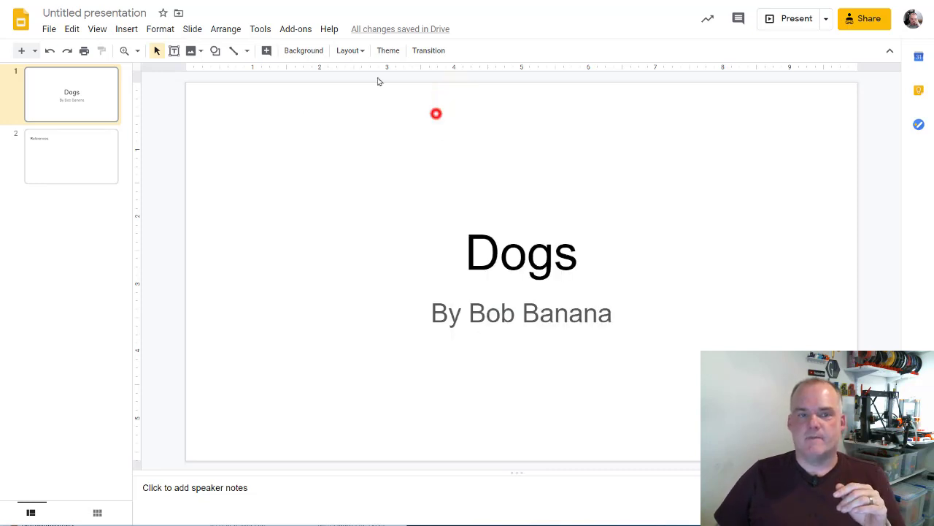
{"action": "left_click", "coordinate": [296, 50]}
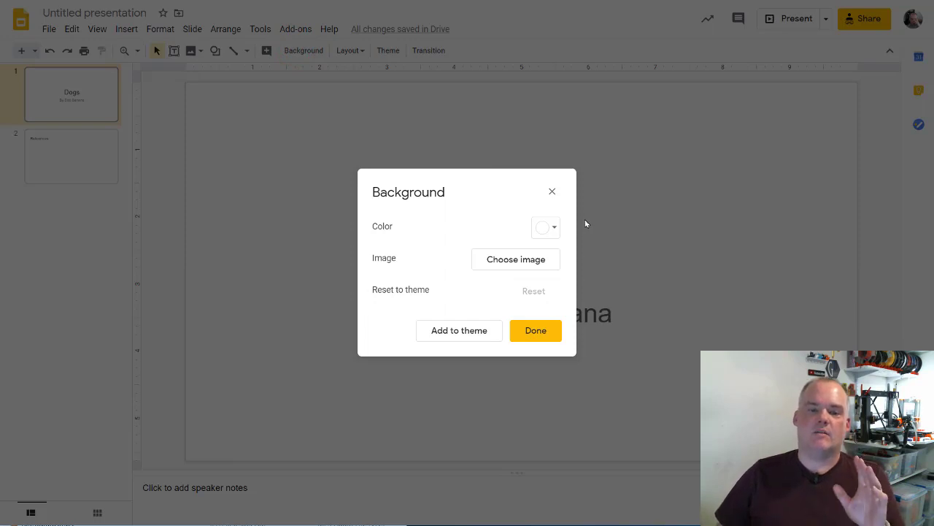
Step: Look through the URL, Photos and Google Drive sources available for the title slide's background image
{"action": "left_click", "coordinate": [517, 259]}
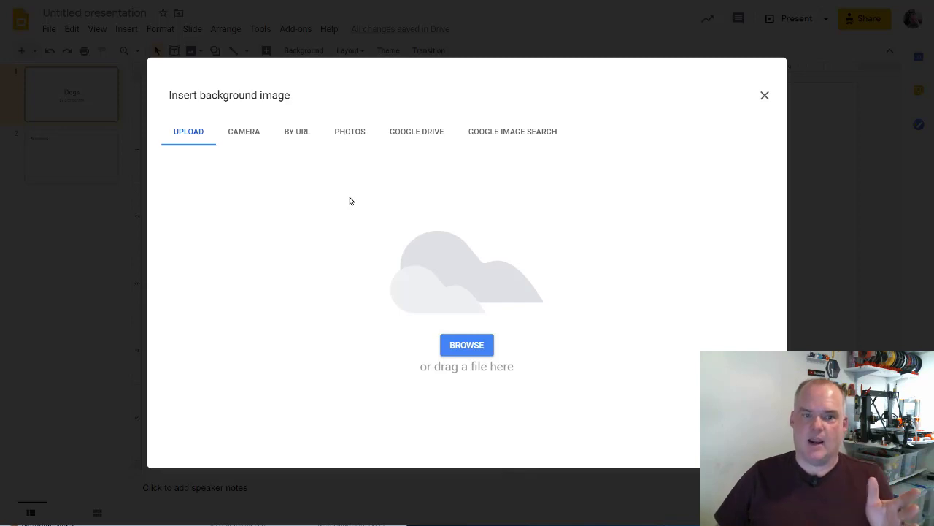
{"action": "left_click", "coordinate": [298, 131]}
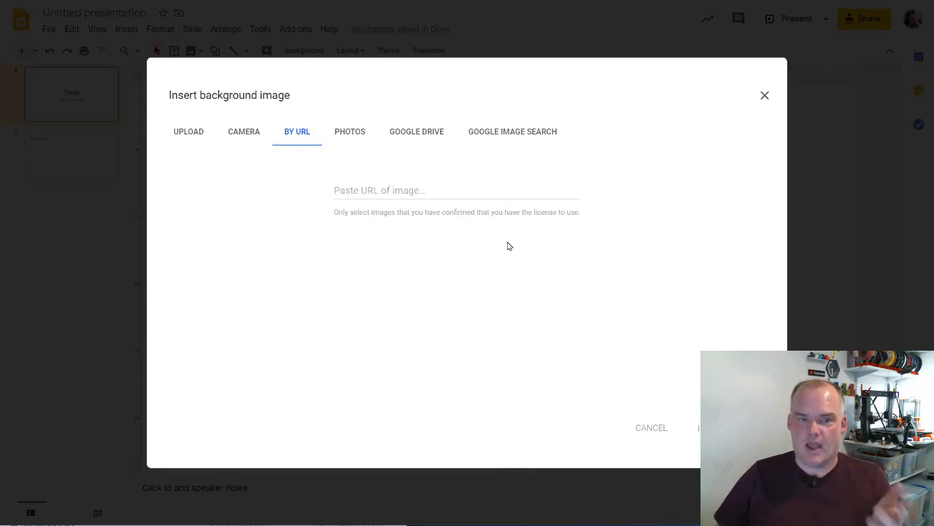
{"action": "left_click", "coordinate": [357, 132]}
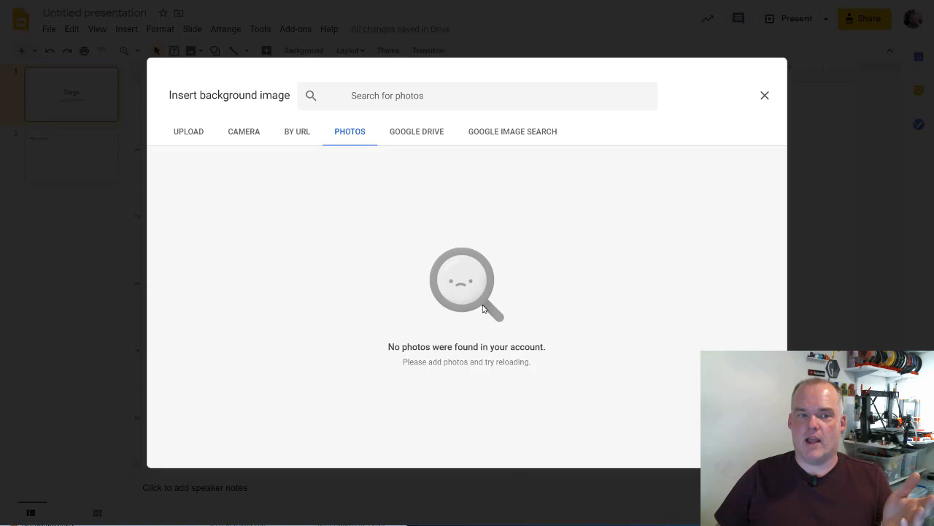
{"action": "left_click", "coordinate": [416, 131]}
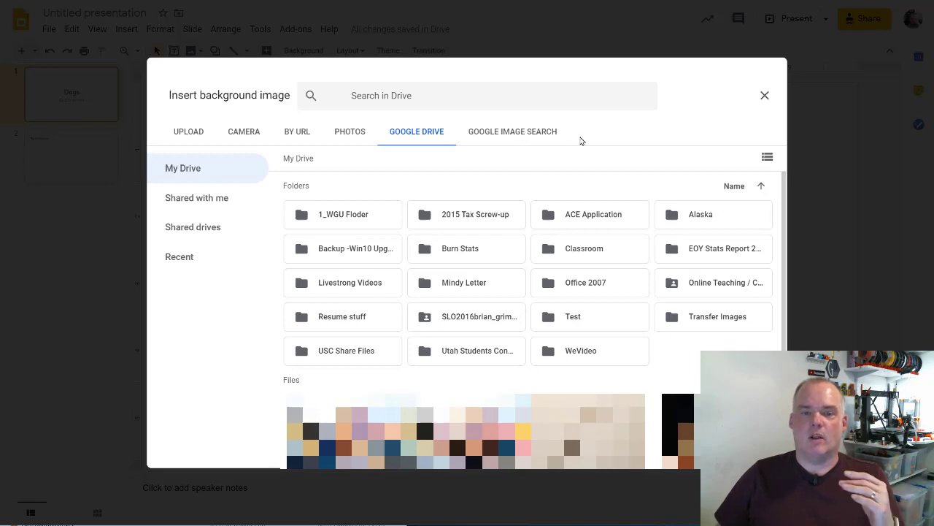
Step: Search Google Images for "dog" and set the photo of the white dog lying on grass as the title slide's background
{"action": "left_click", "coordinate": [518, 132]}
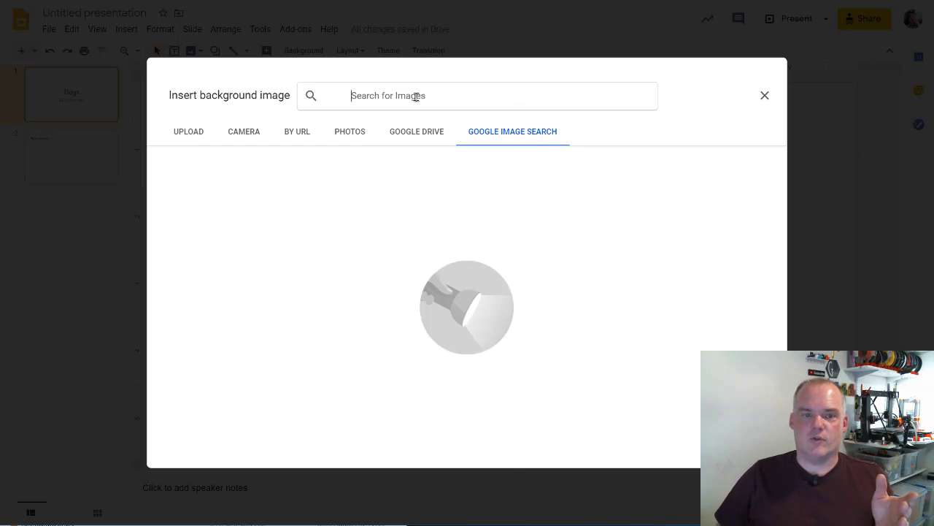
{"action": "type", "text": "dog"}
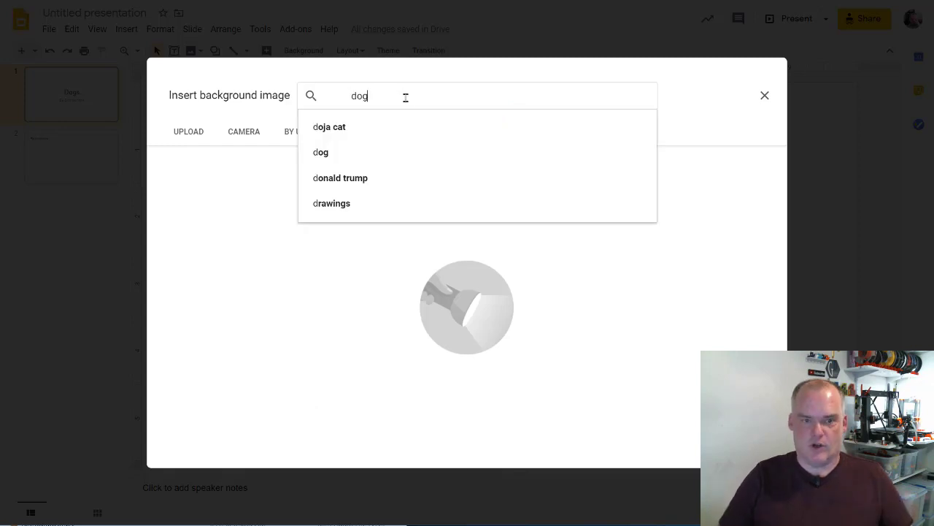
{"action": "key", "text": "Return"}
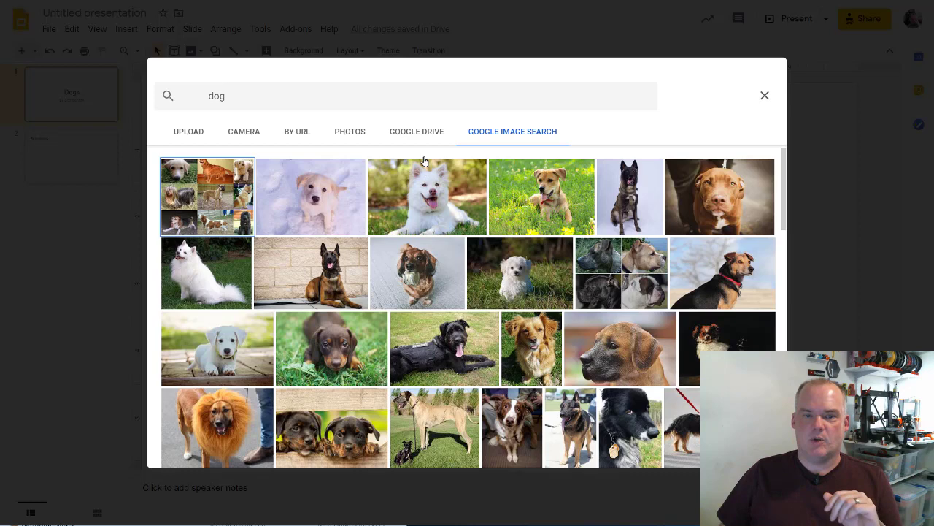
{"action": "left_click", "coordinate": [431, 191]}
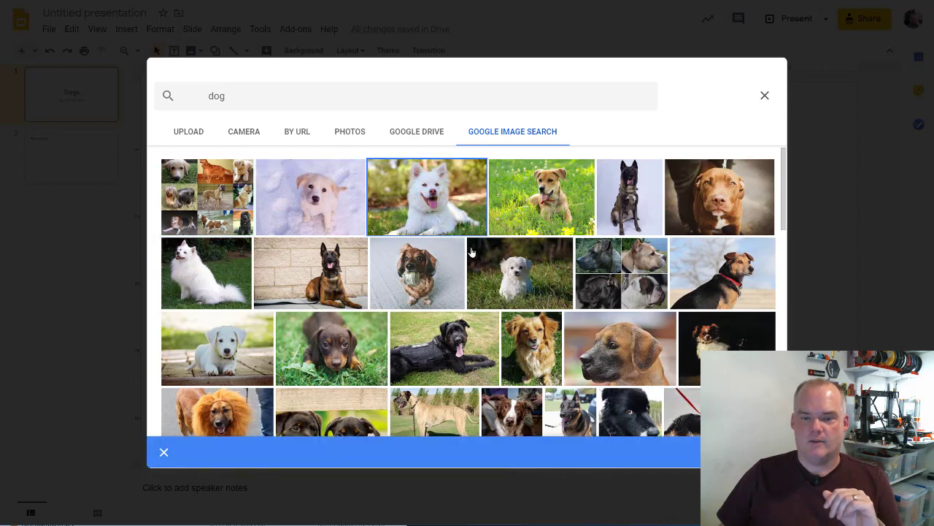
{"action": "key", "text": "Escape"}
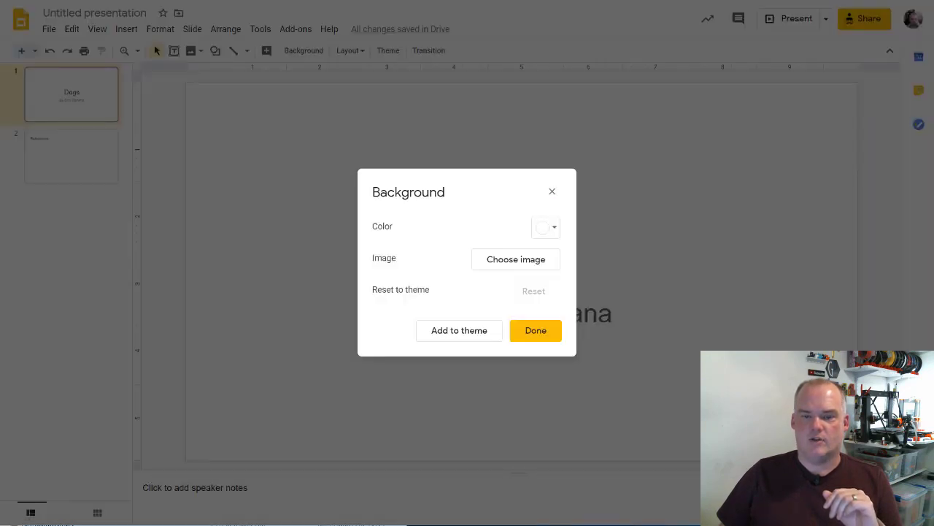
{"action": "key", "text": "Escape"}
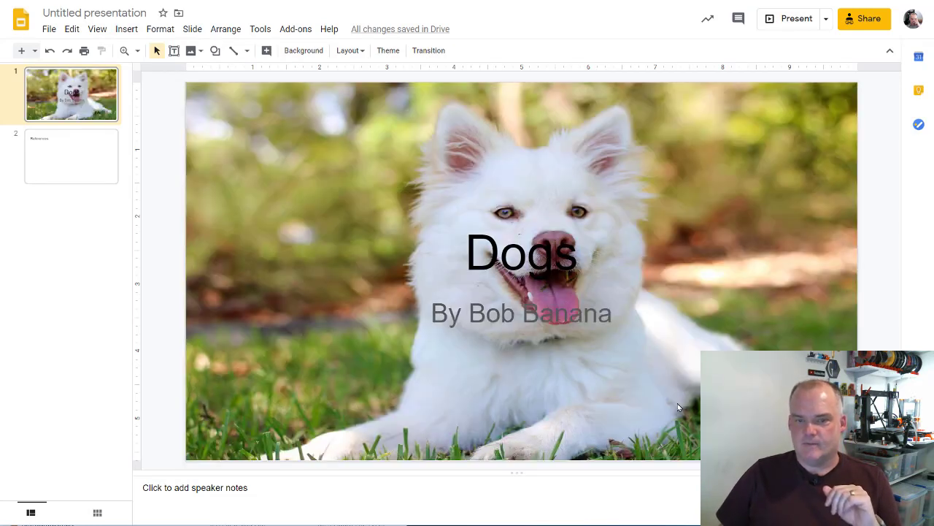
Step: Try the "Dogs" title below the subtitle, and move it back above the subtitle
{"action": "left_click_drag", "start_coordinate": [678, 223], "coordinate": [670, 327]}
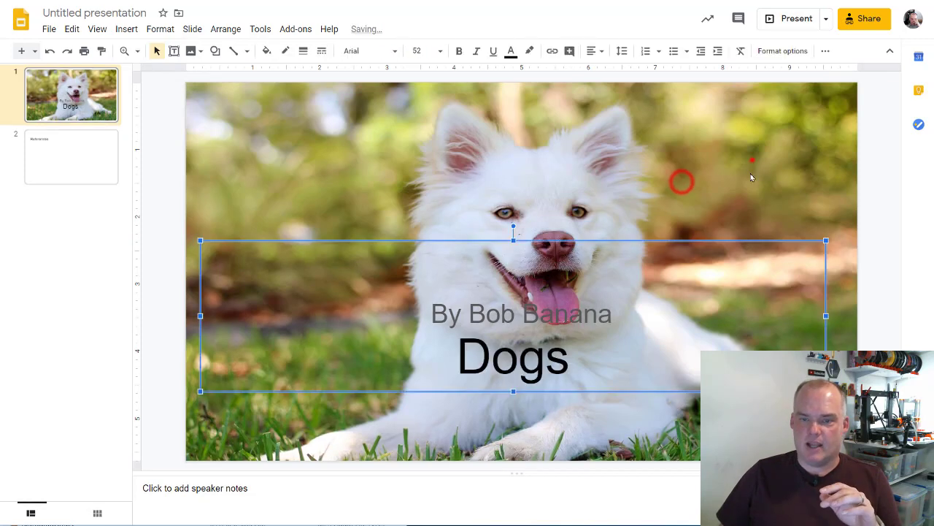
{"action": "left_click", "coordinate": [751, 158]}
{"action": "left_click", "coordinate": [569, 358]}
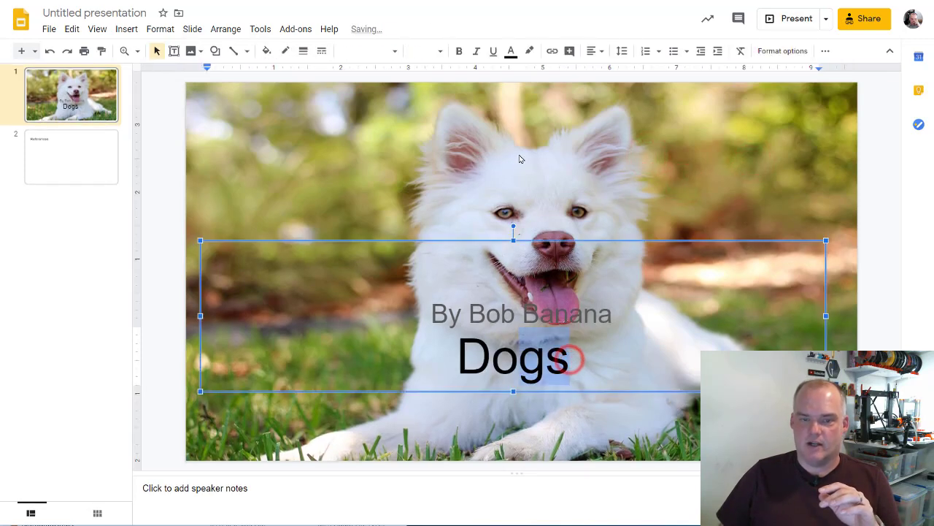
{"action": "left_click_drag", "start_coordinate": [579, 242], "coordinate": [570, 136]}
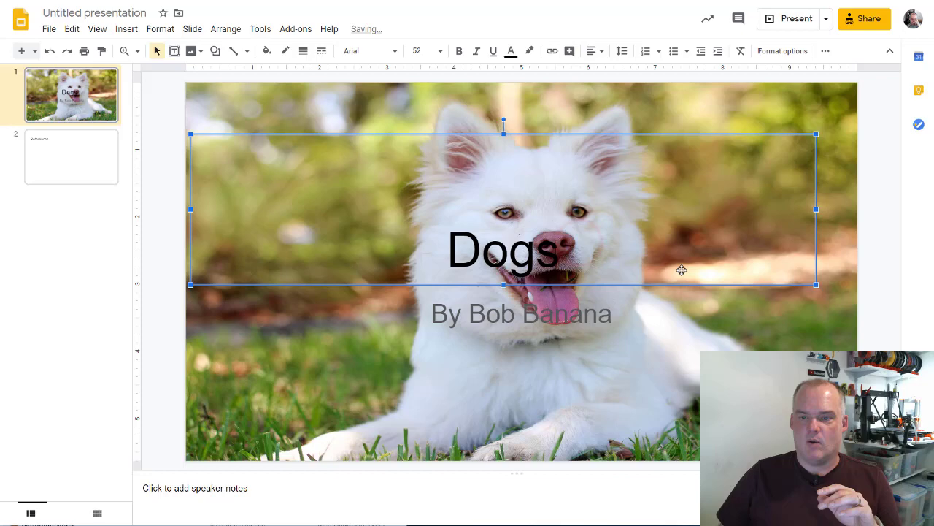
Step: Shrink the "Dogs" title box, place it in the slide's upper-left area beside the dog's head, and make it bold
{"action": "left_click_drag", "start_coordinate": [817, 134], "coordinate": [543, 193]}
{"action": "left_click_drag", "start_coordinate": [424, 191], "coordinate": [426, 104]}
{"action": "left_click_drag", "start_coordinate": [543, 153], "coordinate": [456, 153]}
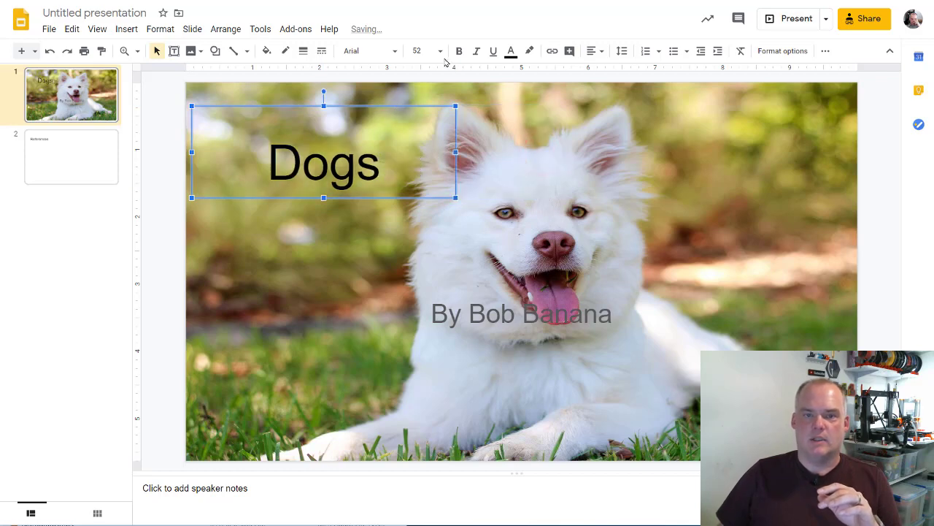
{"action": "left_click", "coordinate": [459, 50]}
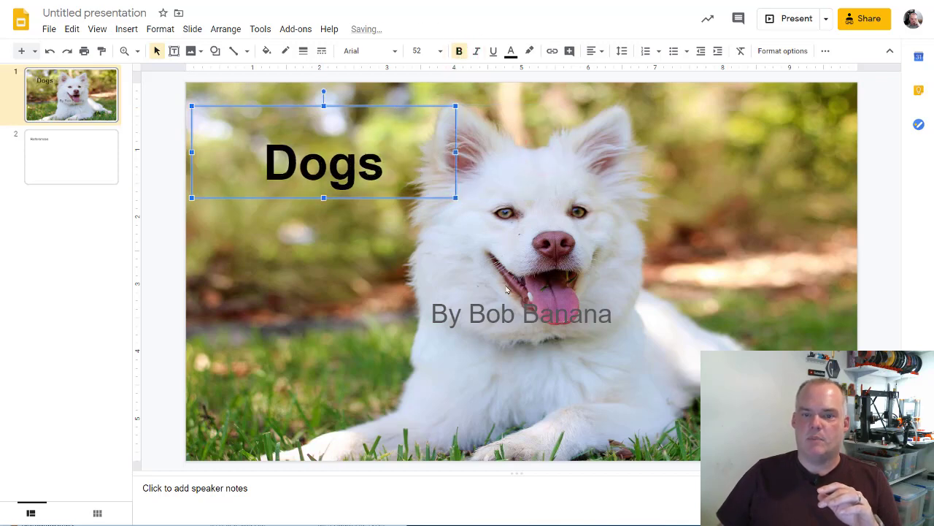
Step: Narrow the subtitle box and place it directly below the title, with both texts left-aligned
{"action": "left_click", "coordinate": [518, 319]}
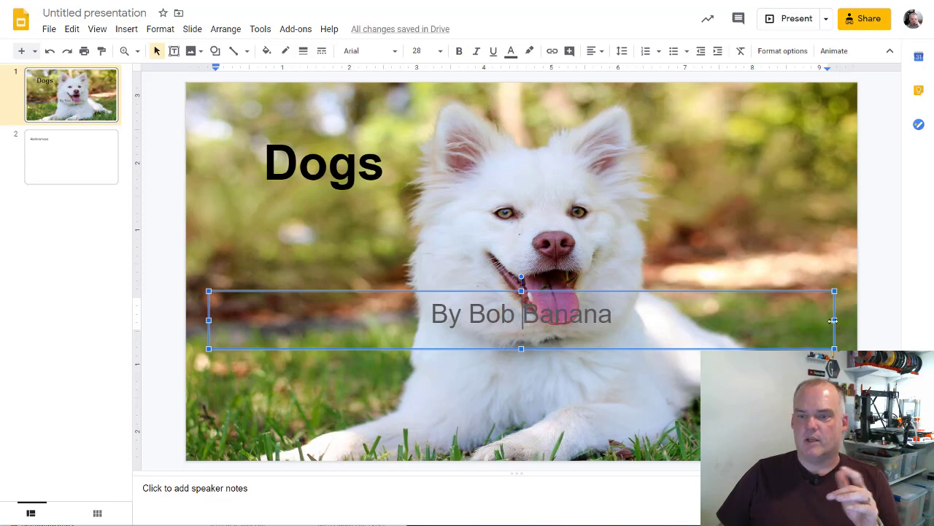
{"action": "left_click_drag", "start_coordinate": [834, 320], "coordinate": [469, 320]}
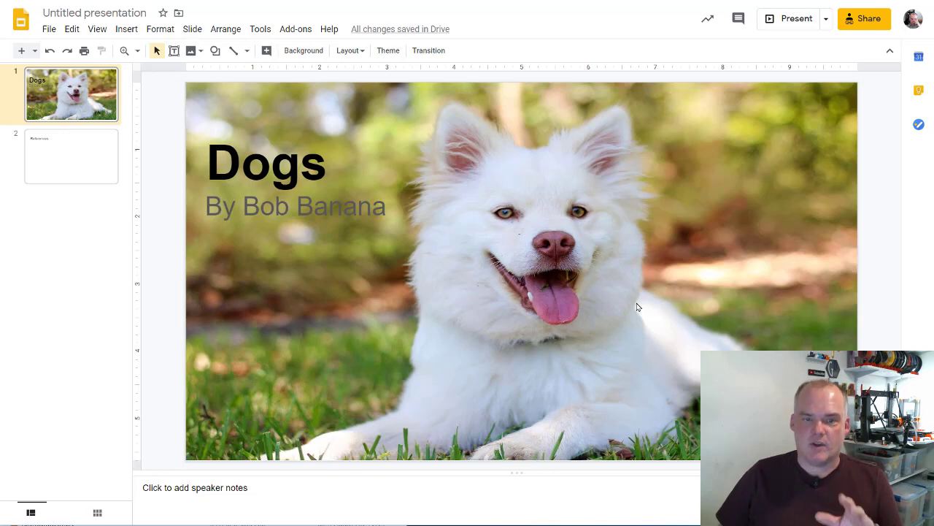
Step: Browse the "dog" results of the background image search, check the URL source, and close the image chooser
{"action": "left_click", "coordinate": [304, 50]}
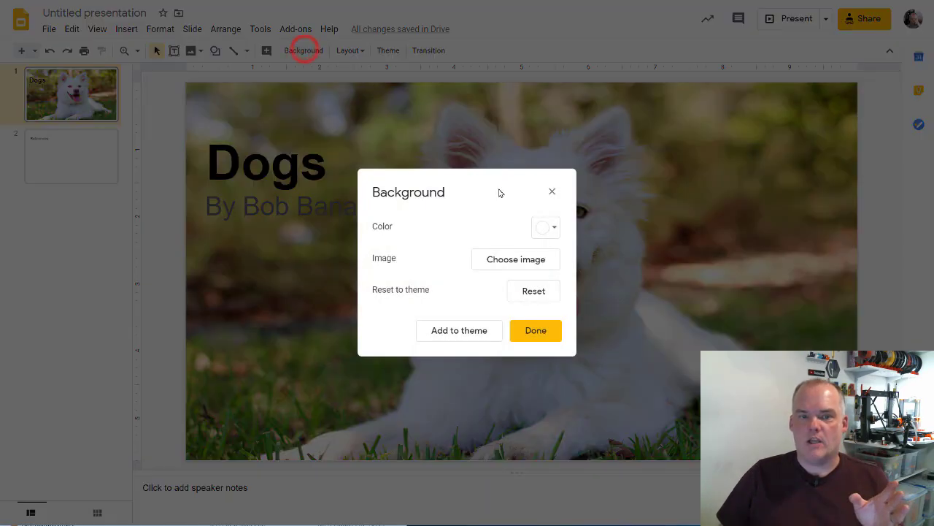
{"action": "left_click", "coordinate": [511, 259]}
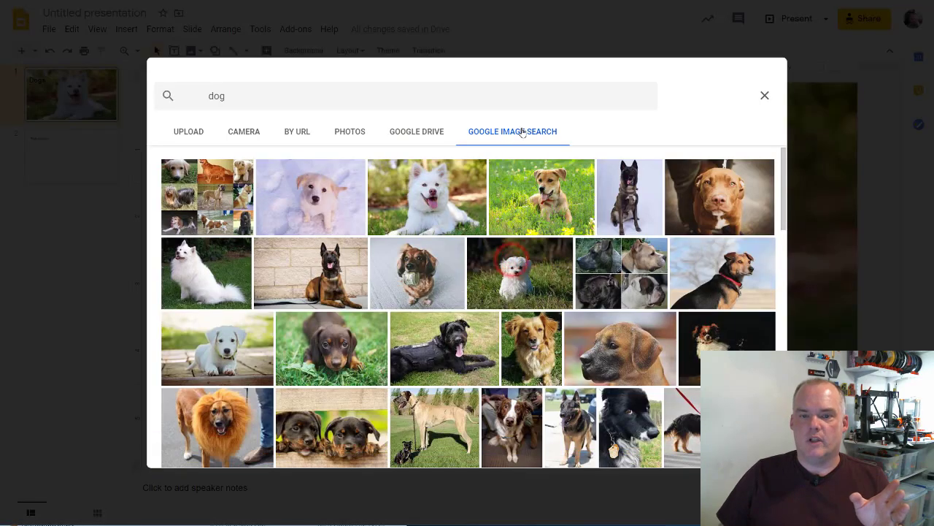
{"action": "scroll", "coordinate": [619, 274], "scroll_direction": "down", "scroll_amount": 4}
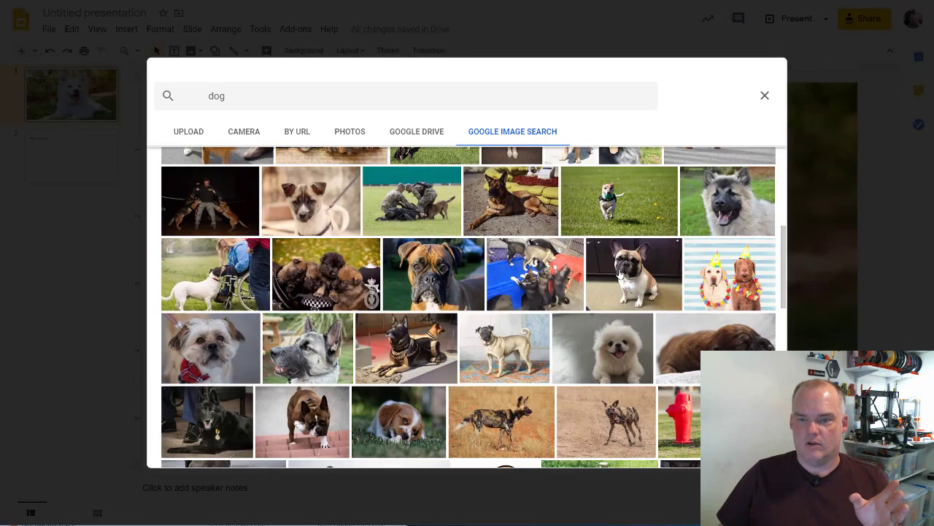
{"action": "scroll", "coordinate": [620, 274], "scroll_direction": "down", "scroll_amount": 5}
{"action": "scroll", "coordinate": [619, 273], "scroll_direction": "up", "scroll_amount": 2}
{"action": "scroll", "coordinate": [619, 274], "scroll_direction": "up", "scroll_amount": 2}
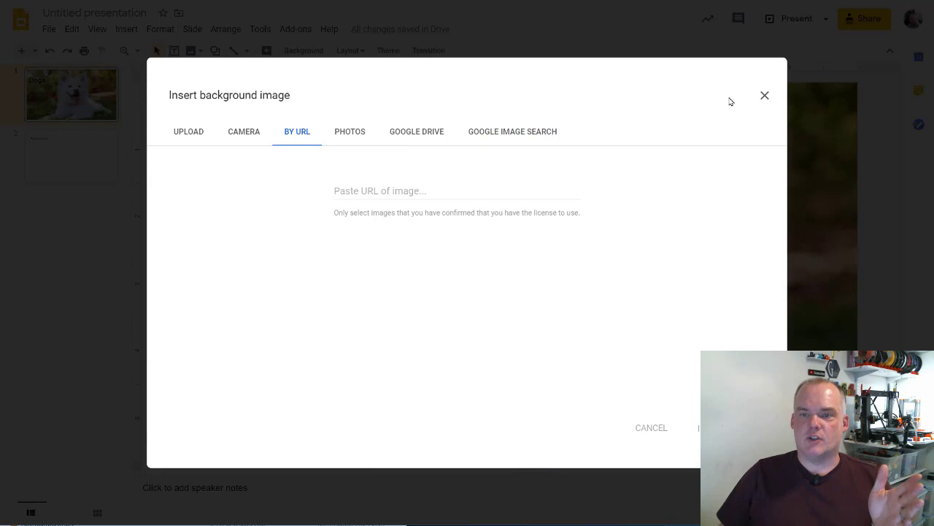
{"action": "left_click", "coordinate": [764, 95]}
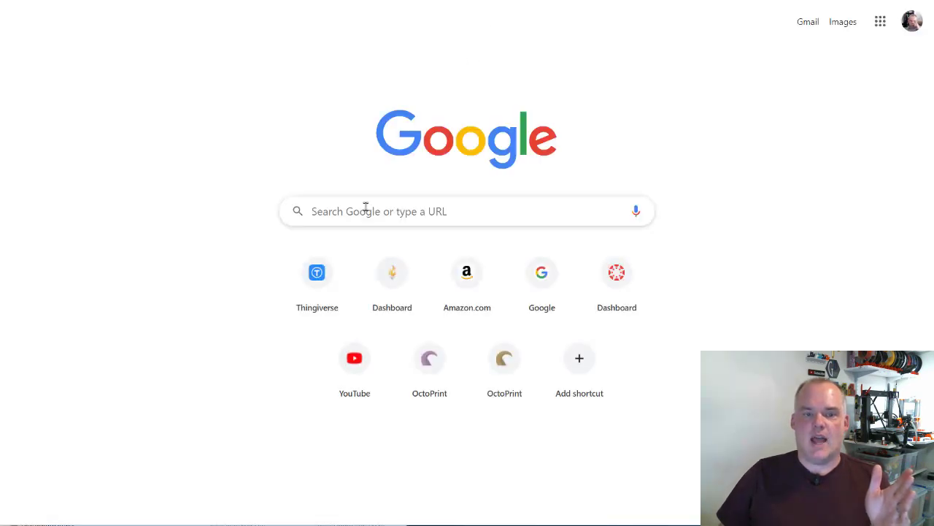
Step: Search Google Images in the browser for "dog" and open the preview of the brown dog from Medical News Today
{"action": "left_click", "coordinate": [366, 208]}
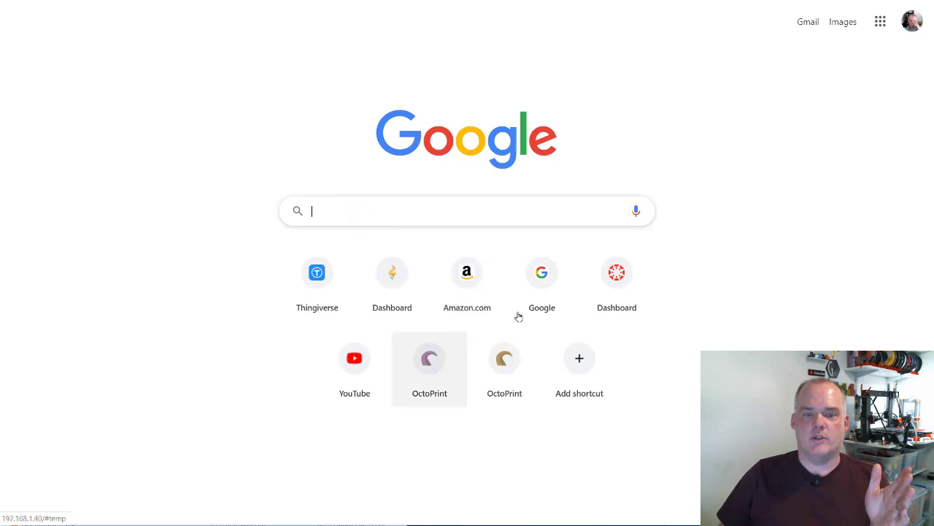
{"action": "type", "text": "dog"}
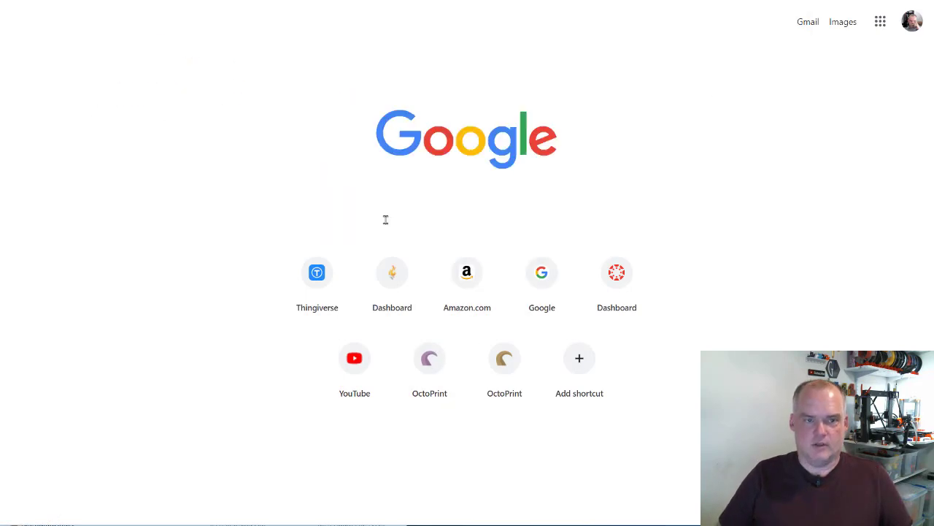
{"action": "key", "text": "Return"}
{"action": "left_click", "coordinate": [175, 61]}
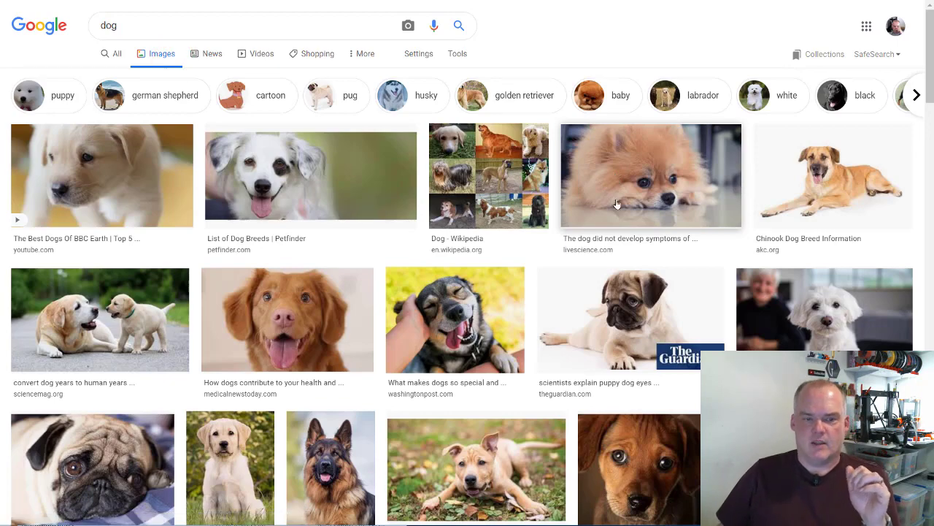
{"action": "left_click", "coordinate": [294, 319]}
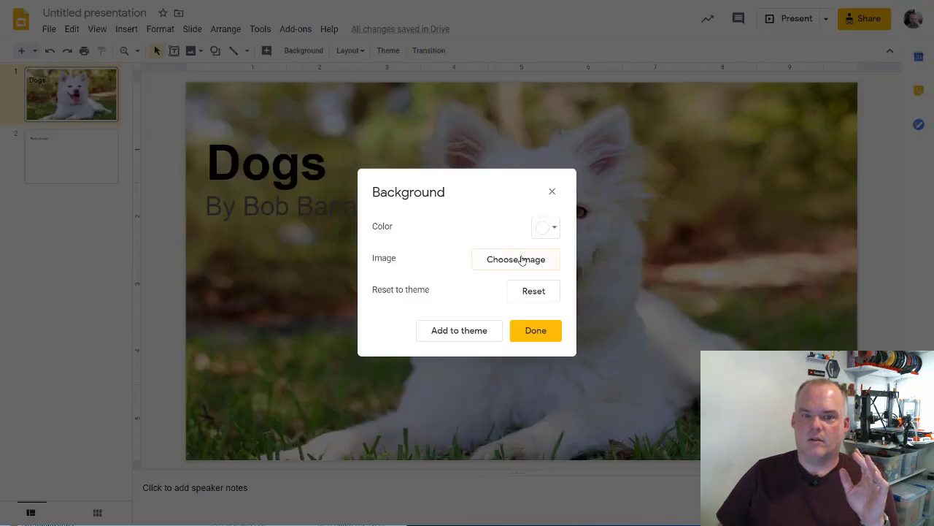
Step: Return to the slide's background image chooser, search Google Images for "dog", and examine the results offered there
{"action": "left_click", "coordinate": [517, 259]}
{"action": "left_click", "coordinate": [525, 130]}
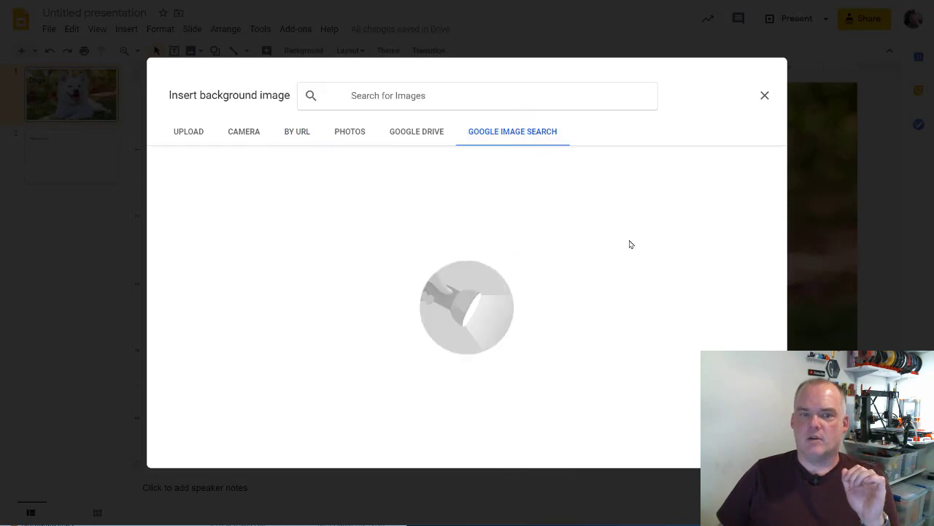
{"action": "type", "text": "dog"}
{"action": "key", "text": "Return"}
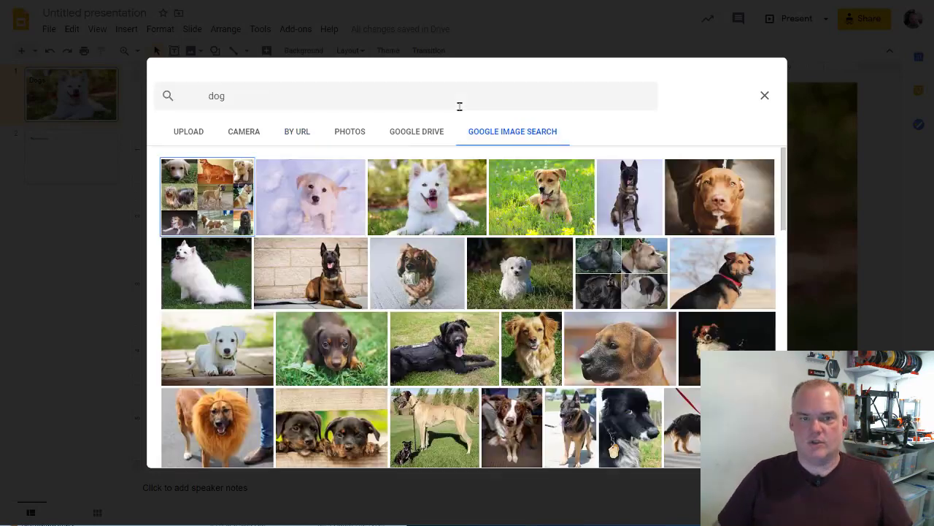
{"action": "scroll", "coordinate": [557, 314], "scroll_direction": "down", "scroll_amount": 4}
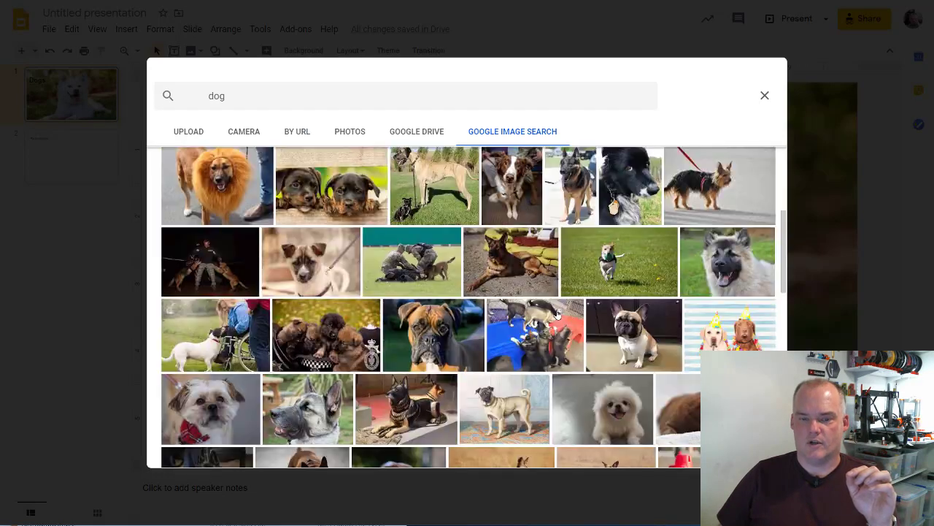
{"action": "scroll", "coordinate": [557, 314], "scroll_direction": "down", "scroll_amount": 3}
{"action": "scroll", "coordinate": [557, 315], "scroll_direction": "up", "scroll_amount": 8}
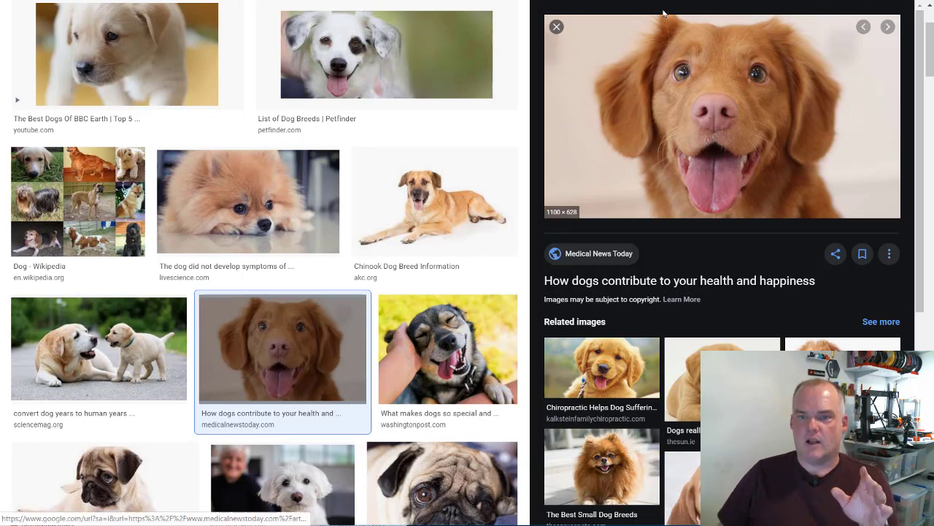
Step: Copy the image address of the brown Medical News Today dog and apply it by URL as the title slide's background
{"action": "right_click", "coordinate": [723, 98]}
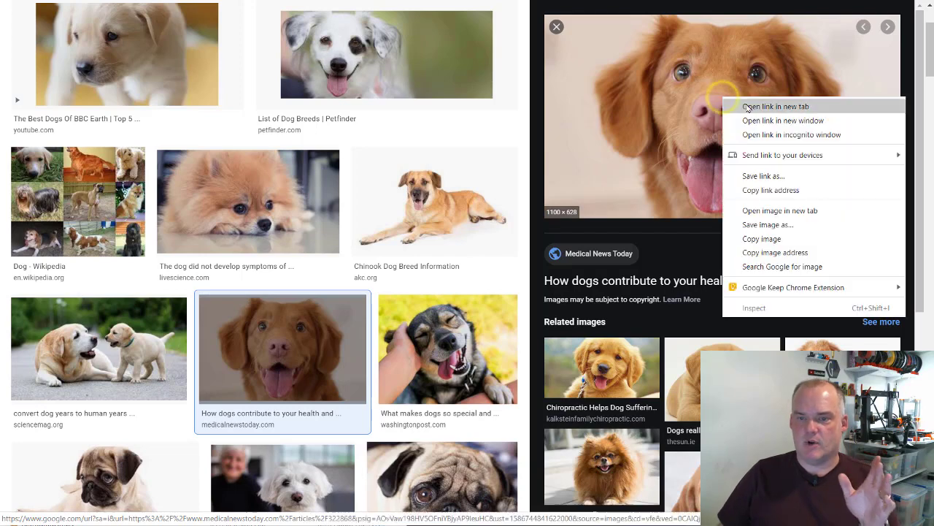
{"action": "left_click", "coordinate": [792, 212]}
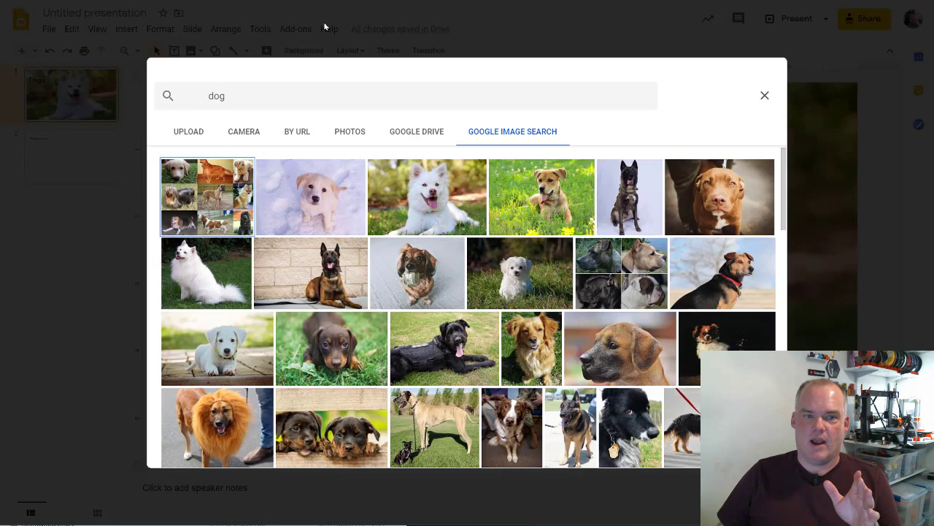
{"action": "left_click", "coordinate": [296, 132]}
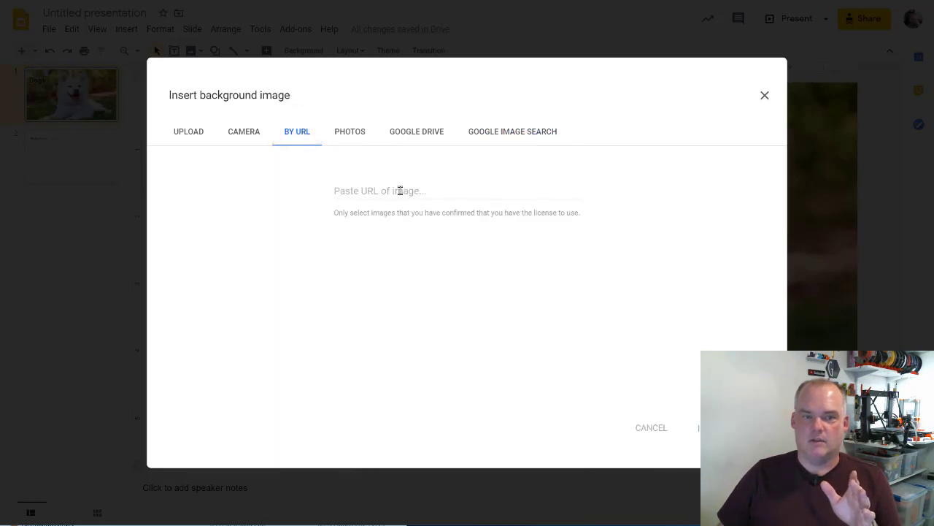
{"action": "left_click", "coordinate": [400, 190]}
{"action": "key", "text": "ctrl+v"}
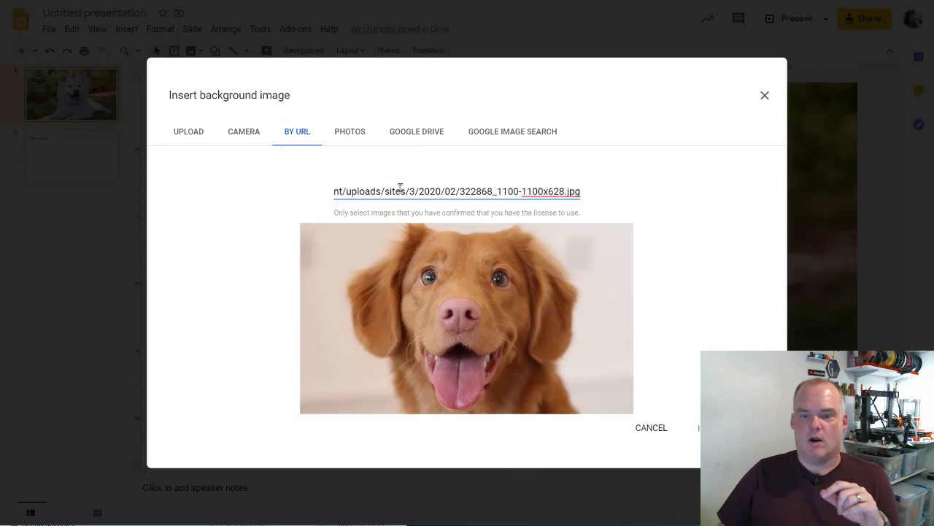
{"action": "left_click", "coordinate": [713, 427]}
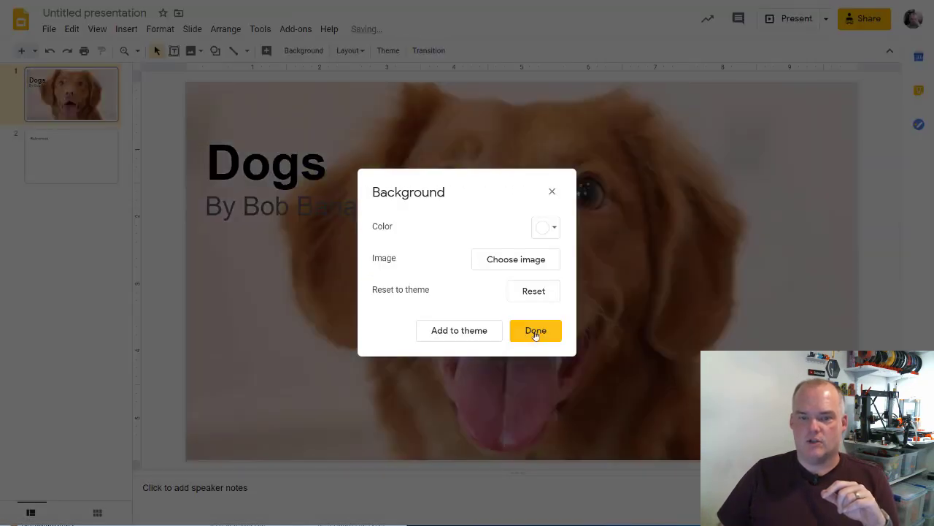
{"action": "left_click", "coordinate": [536, 330]}
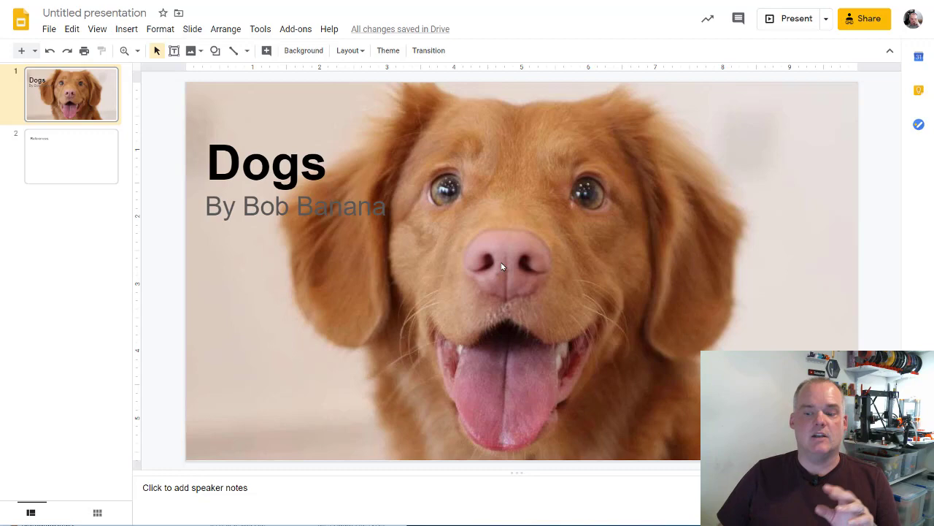
{"action": "left_click", "coordinate": [103, 143]}
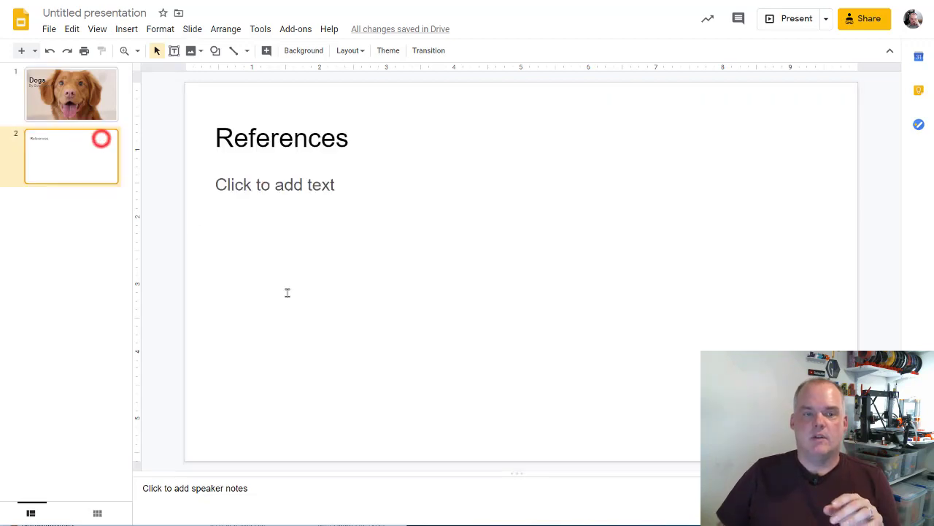
{"action": "left_click", "coordinate": [348, 179]}
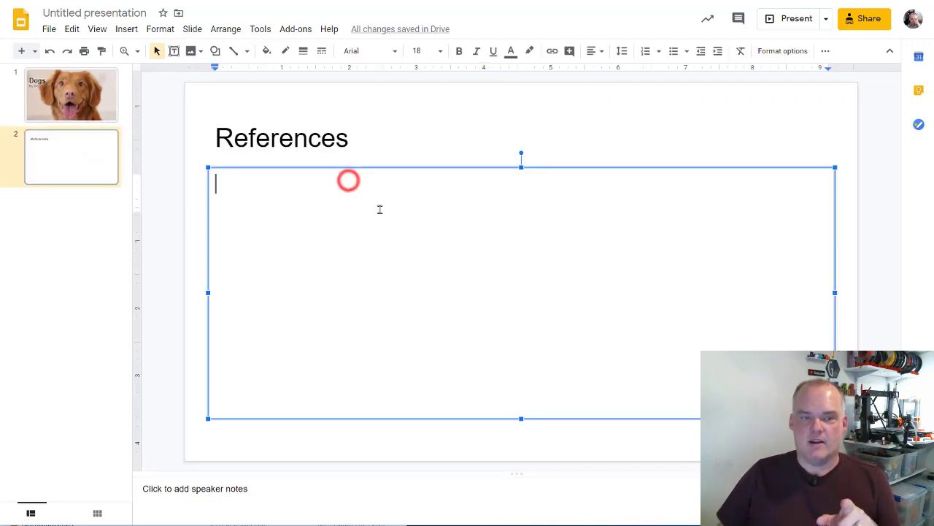
{"action": "type", "text": "https://post.healthline.com/wp-content/uploads/sites/3/2020/02/322868_1100-1100x628.jpg"}
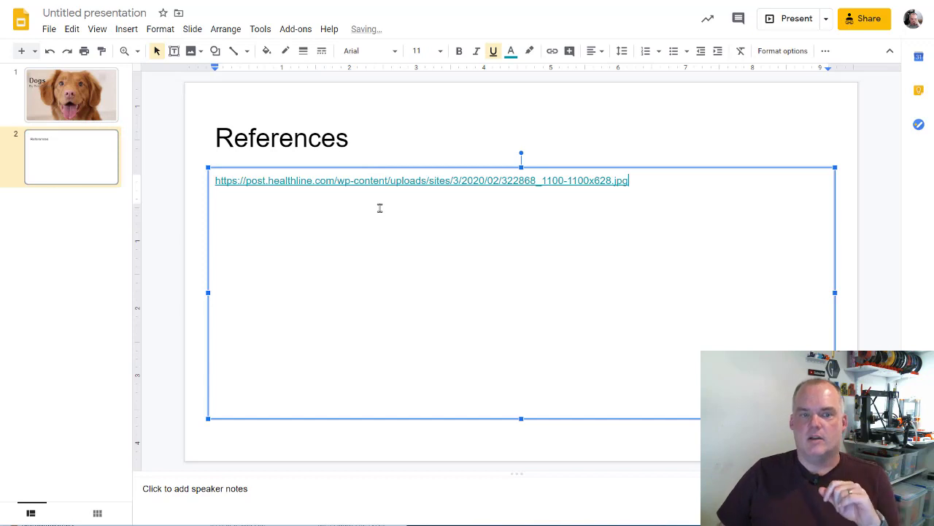
{"action": "left_click", "coordinate": [219, 181]}
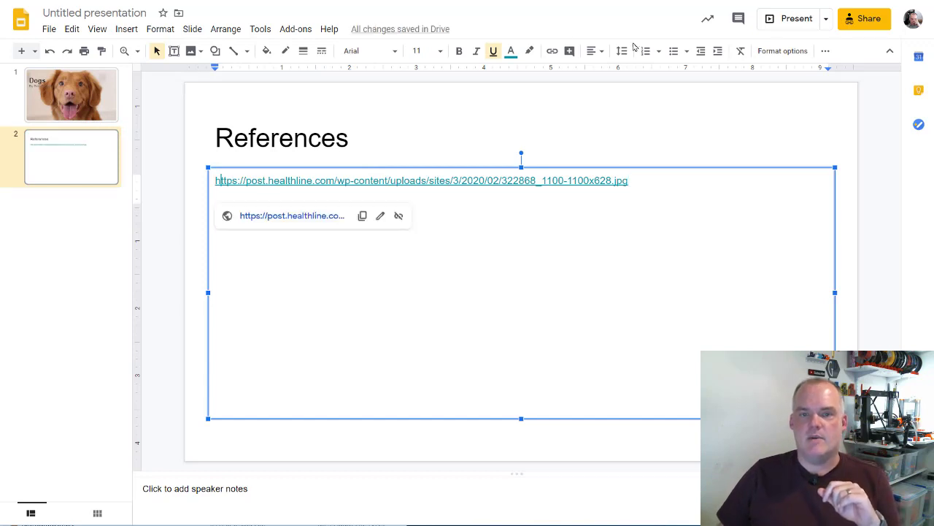
{"action": "left_click", "coordinate": [674, 52]}
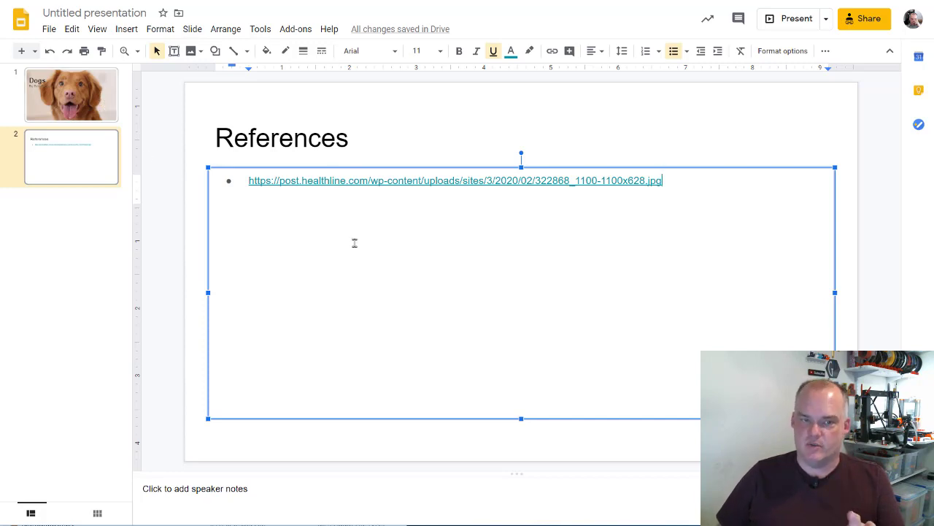
{"action": "left_click", "coordinate": [423, 143]}
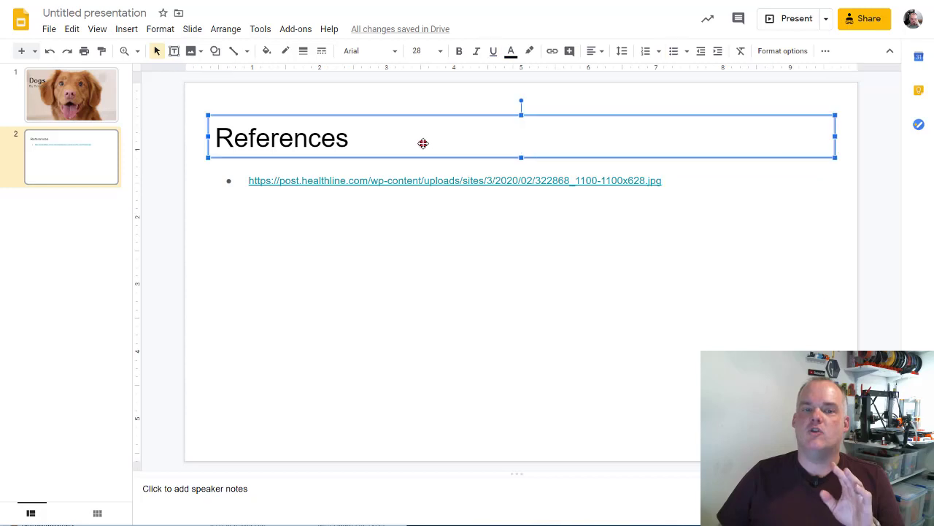
{"action": "left_click", "coordinate": [848, 212]}
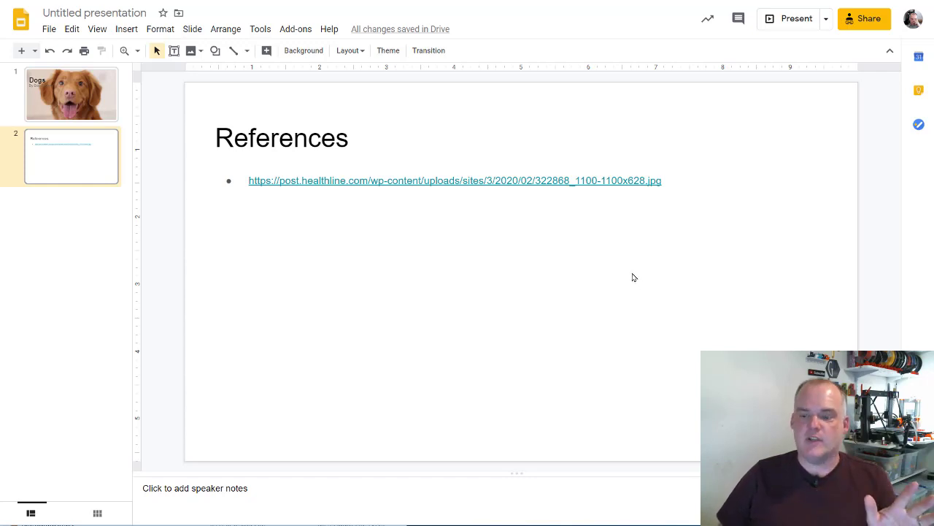
Step: Reduce the height of the "Dogs" title box and move it into the upper-left corner of the title slide
{"action": "left_click", "coordinate": [100, 95]}
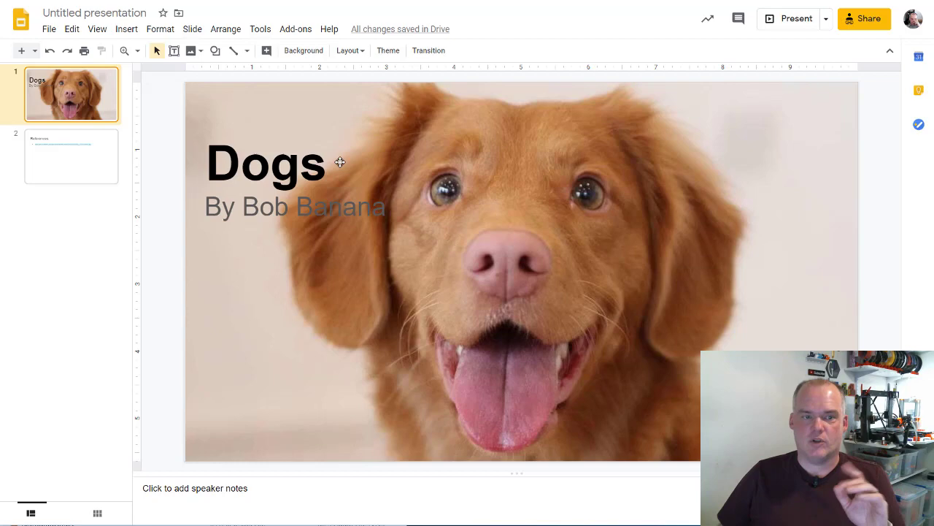
{"action": "left_click", "coordinate": [284, 160]}
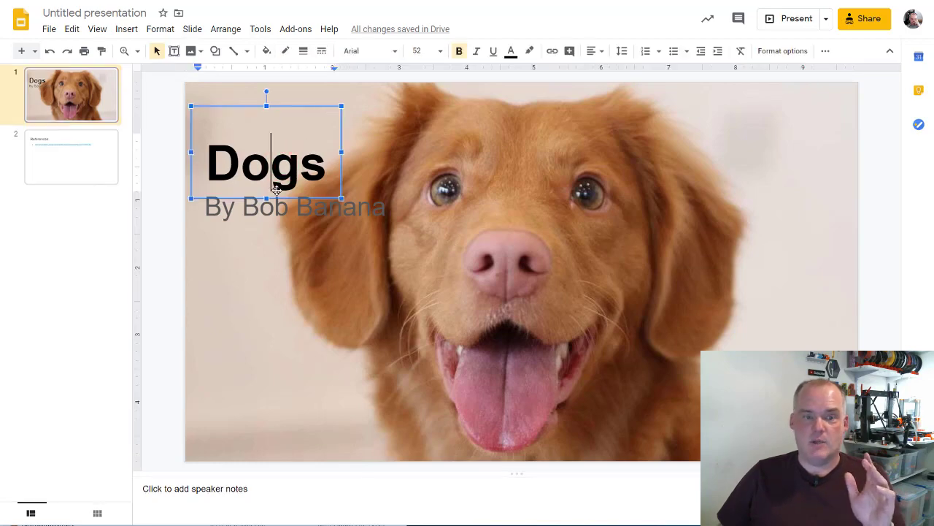
{"action": "left_click", "coordinate": [266, 197]}
{"action": "left_click_drag", "start_coordinate": [268, 156], "coordinate": [268, 178]}
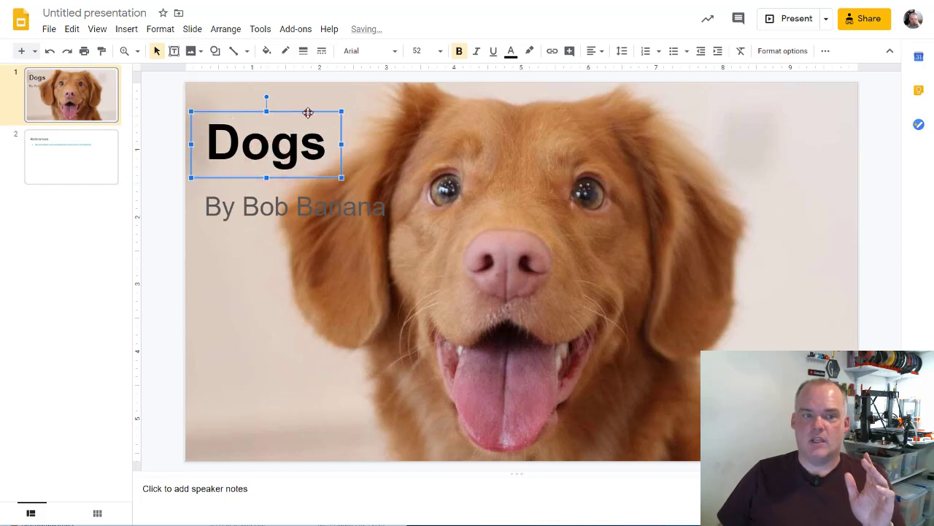
{"action": "left_click_drag", "start_coordinate": [308, 113], "coordinate": [303, 83]}
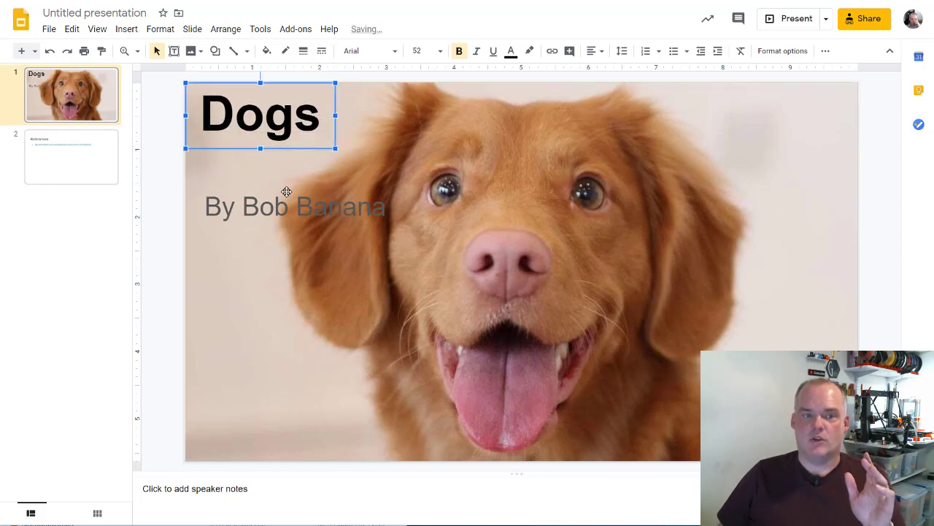
Step: Shrink the subtitle box around its text and move it up directly below the "Dogs" title
{"action": "left_click", "coordinate": [287, 193]}
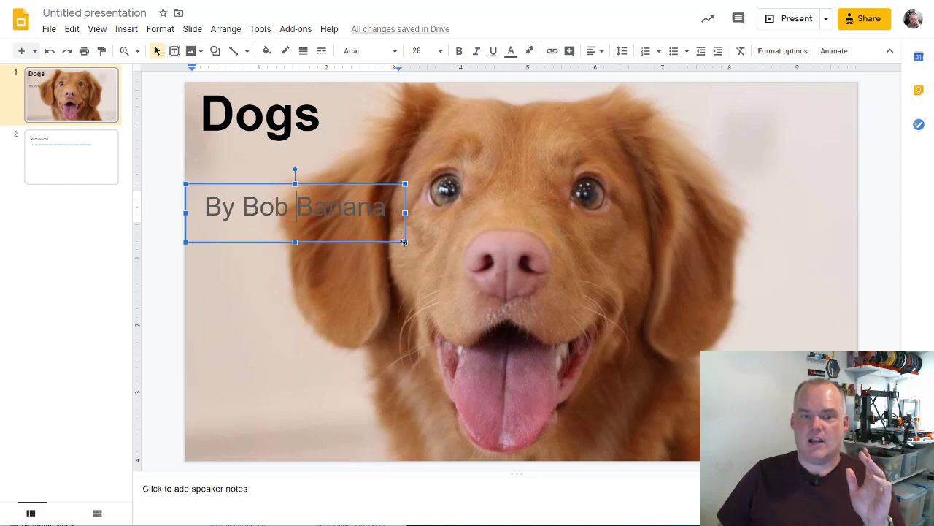
{"action": "left_click_drag", "start_coordinate": [405, 242], "coordinate": [394, 222]}
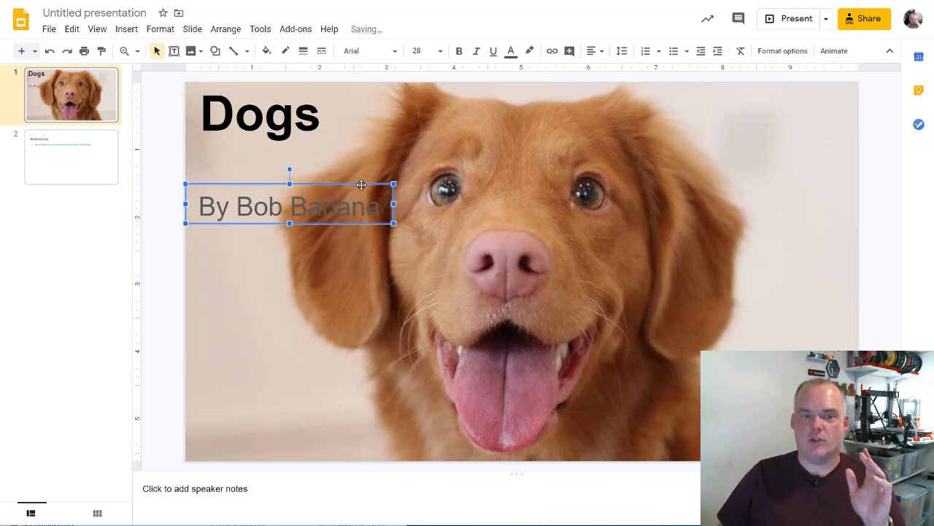
{"action": "left_click_drag", "start_coordinate": [362, 185], "coordinate": [356, 133]}
{"action": "left_click", "coordinate": [360, 183]}
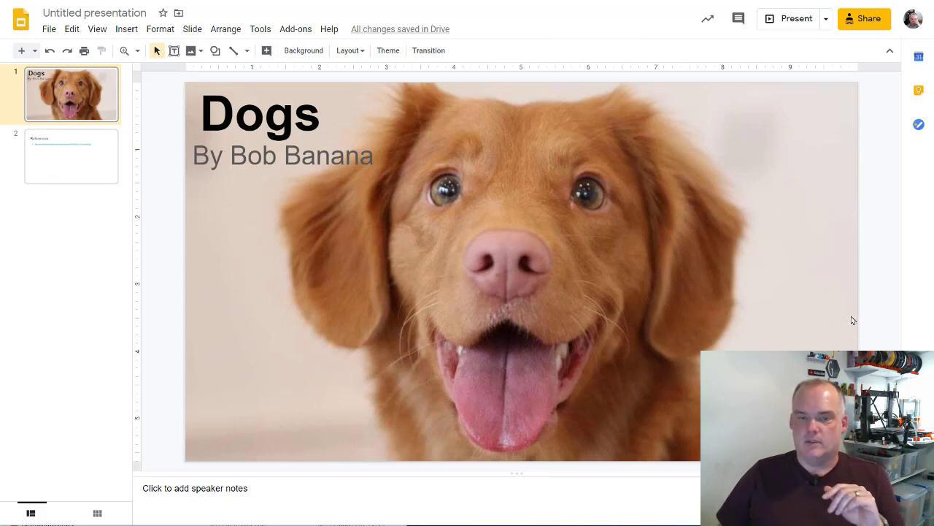
Step: Add four new title-and-body slides after the References slide
{"action": "left_click", "coordinate": [70, 162]}
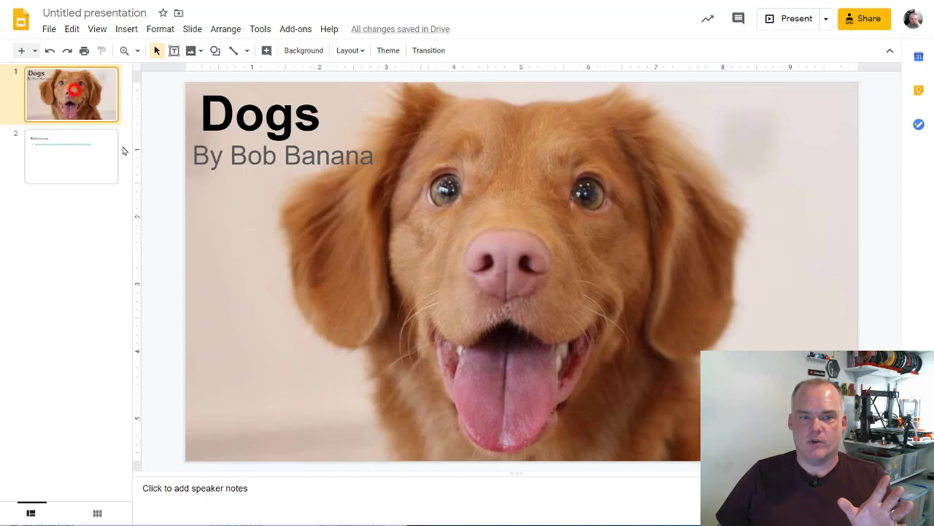
{"action": "left_click", "coordinate": [76, 92]}
{"action": "left_click", "coordinate": [86, 163]}
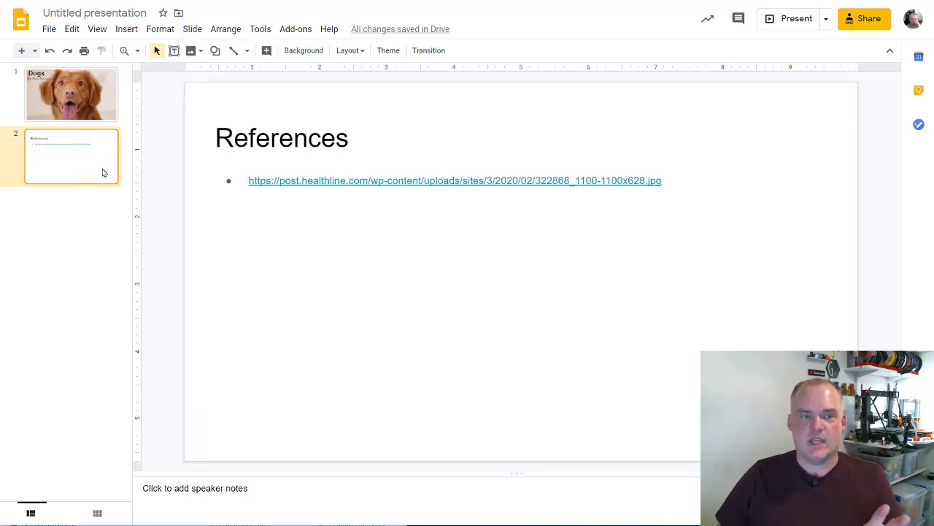
{"action": "left_click", "coordinate": [22, 51]}
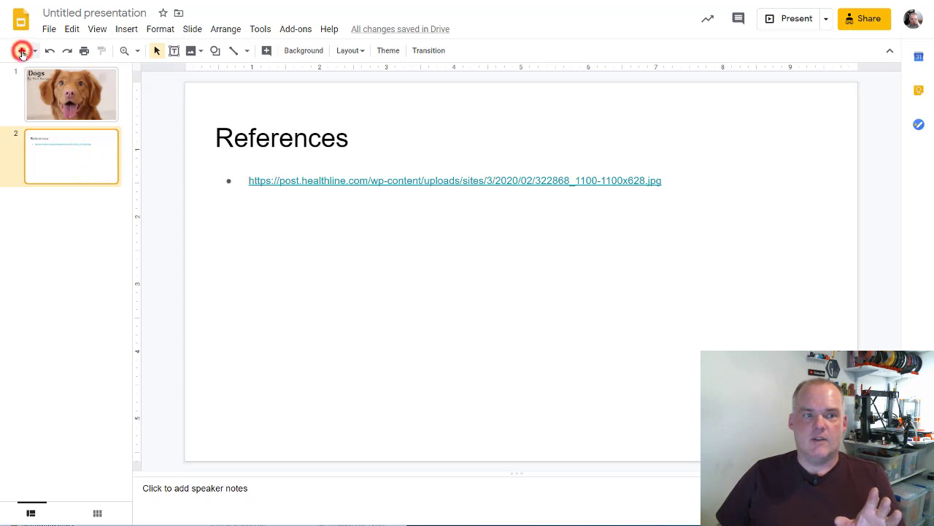
{"action": "left_click", "coordinate": [22, 51]}
{"action": "left_click", "coordinate": [22, 51]}
{"action": "left_click", "coordinate": [21, 51]}
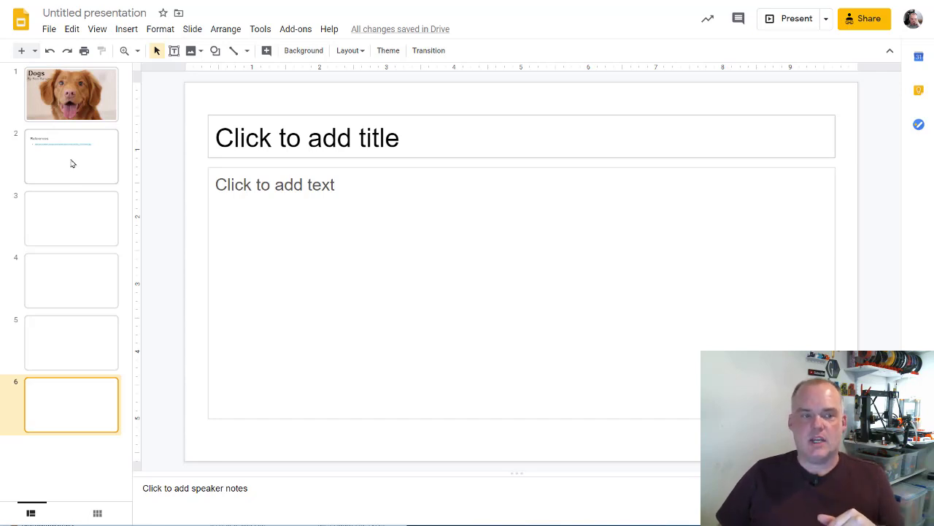
Step: Reorder the slides so that the References slide comes last, after the four empty slides
{"action": "left_click_drag", "start_coordinate": [69, 156], "coordinate": [78, 440]}
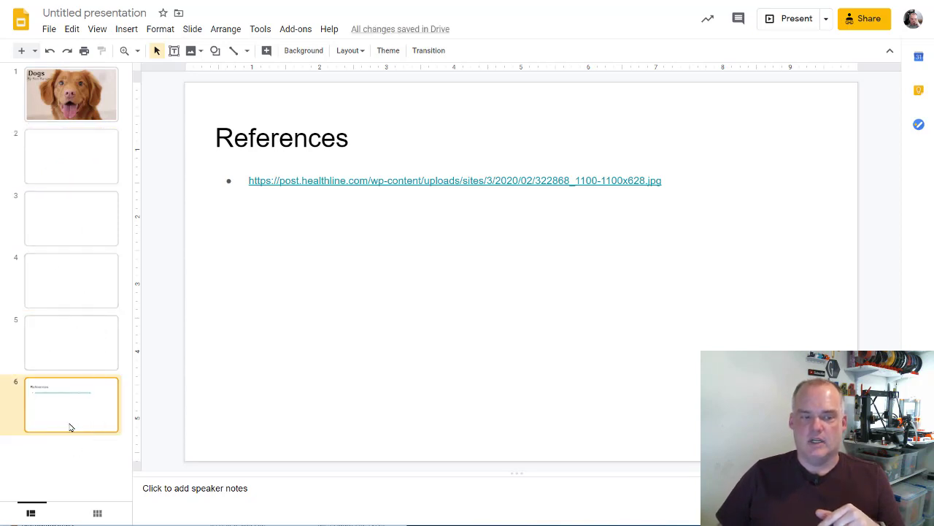
{"action": "left_click_drag", "start_coordinate": [69, 424], "coordinate": [57, 251]}
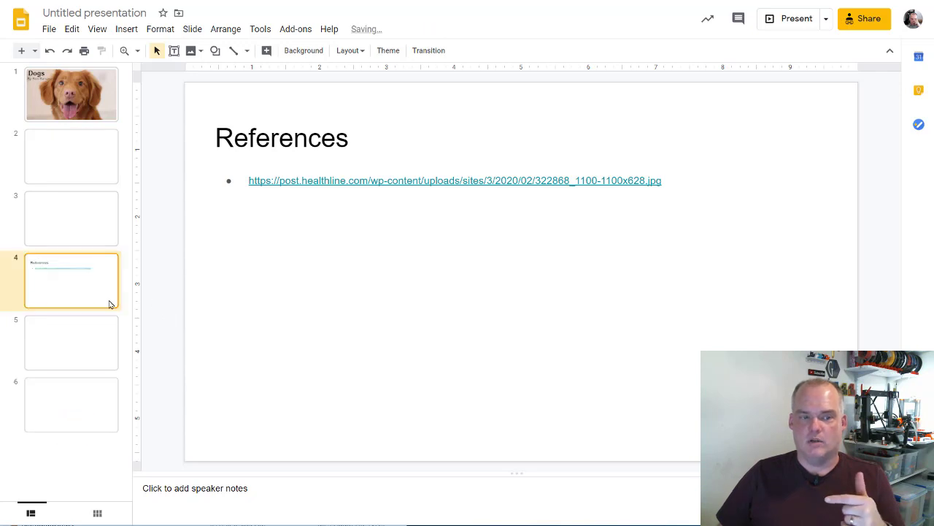
{"action": "left_click_drag", "start_coordinate": [86, 293], "coordinate": [86, 460]}
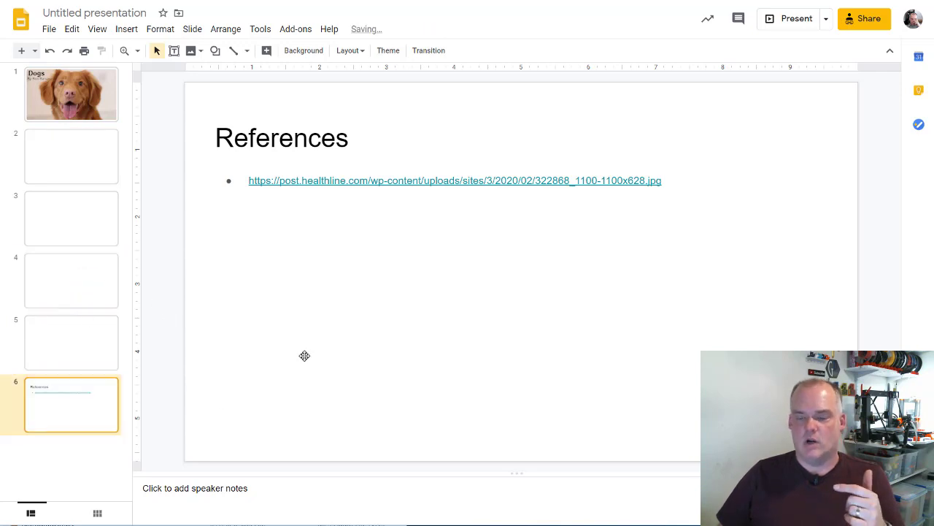